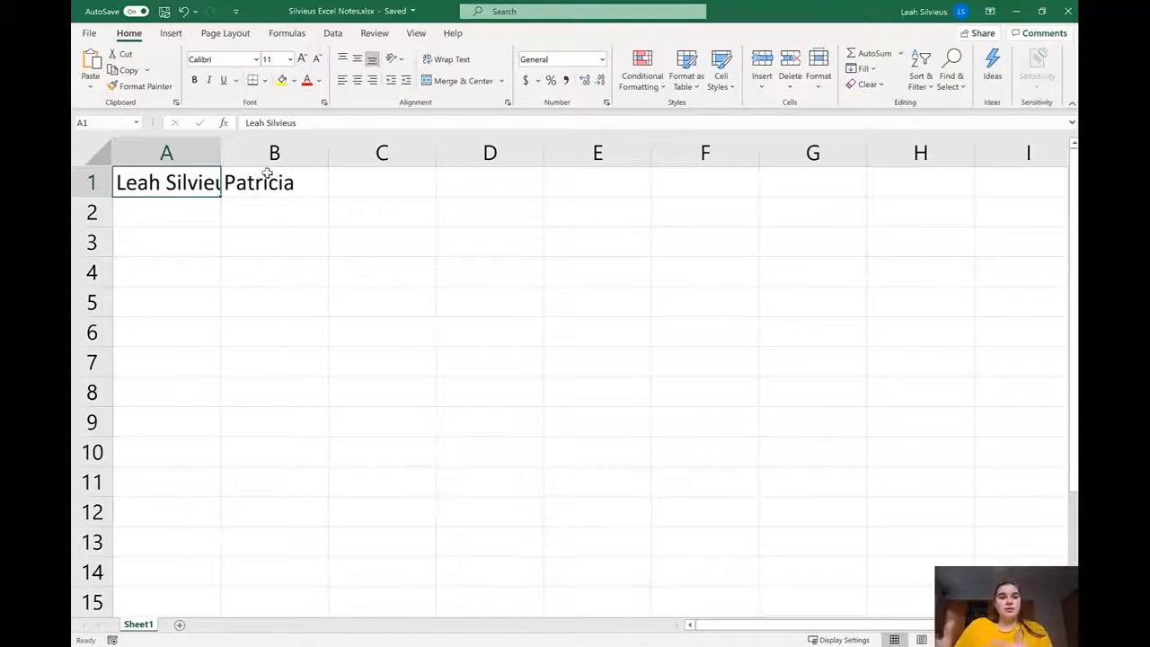
Clear the first name from cell B1 and enter it in cell C1 instead
{"action": "left_click", "coordinate": [266, 177]}
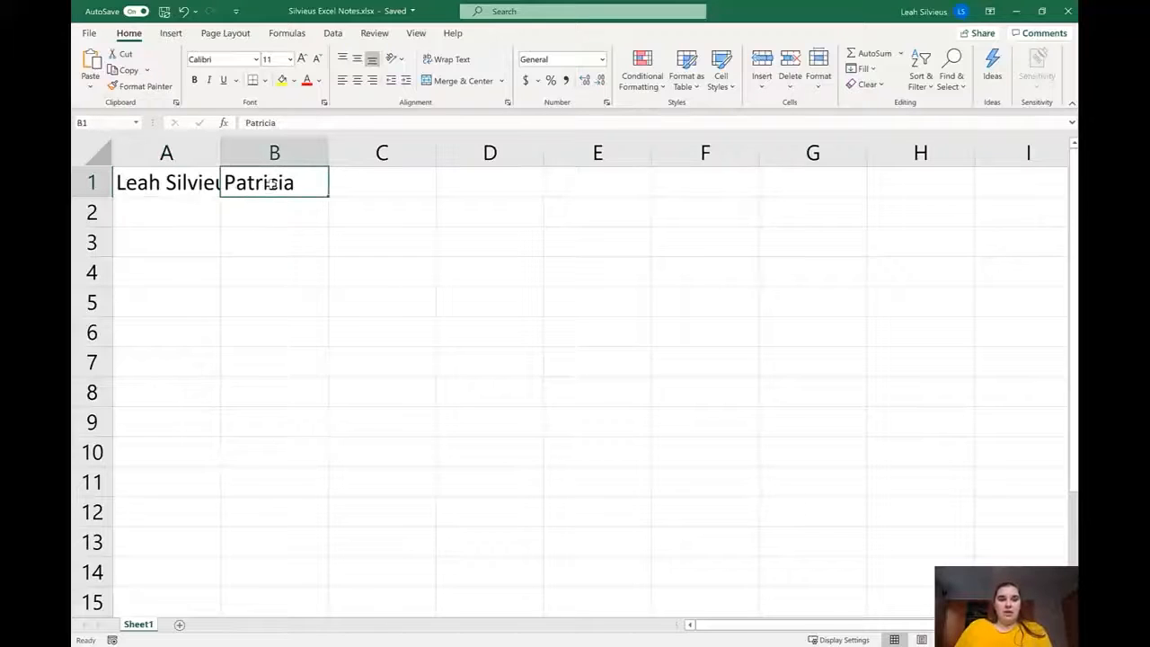
{"action": "key", "text": "Delete"}
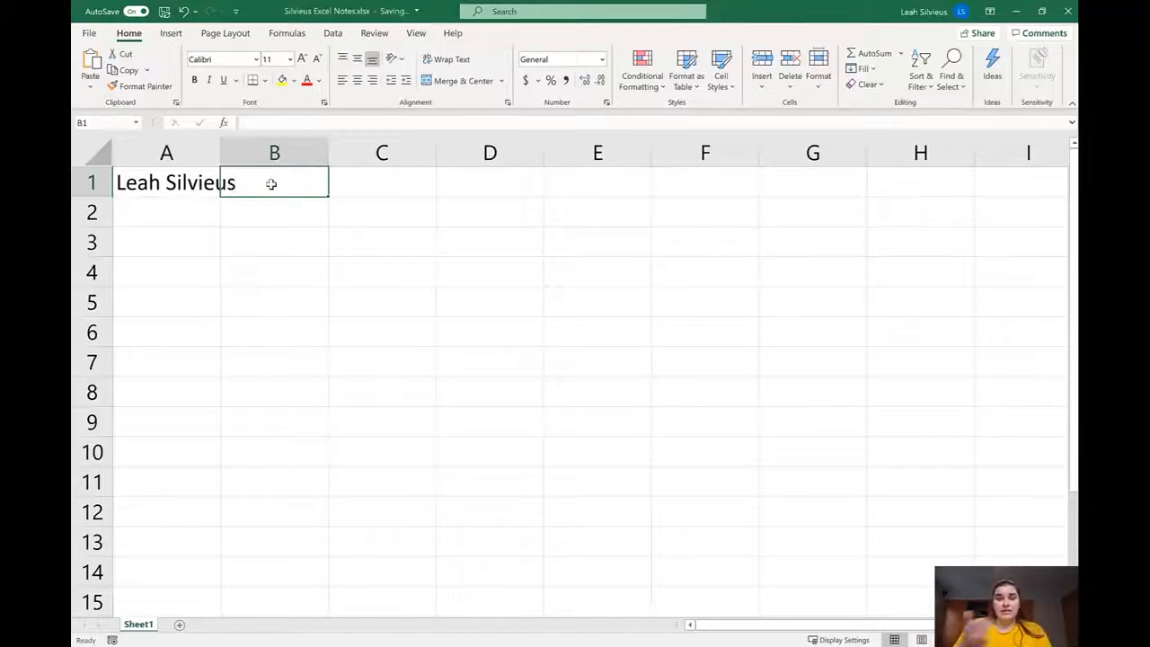
{"action": "key", "text": "Right"}
{"action": "type", "text": "Patricia"}
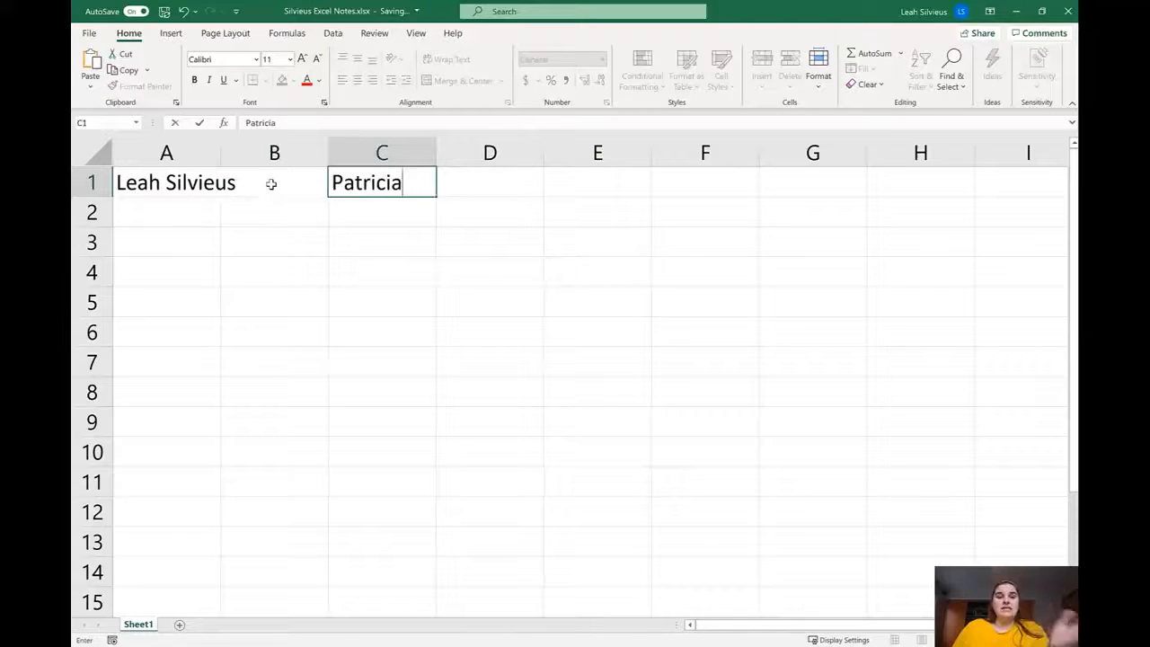
{"action": "left_click", "coordinate": [295, 239]}
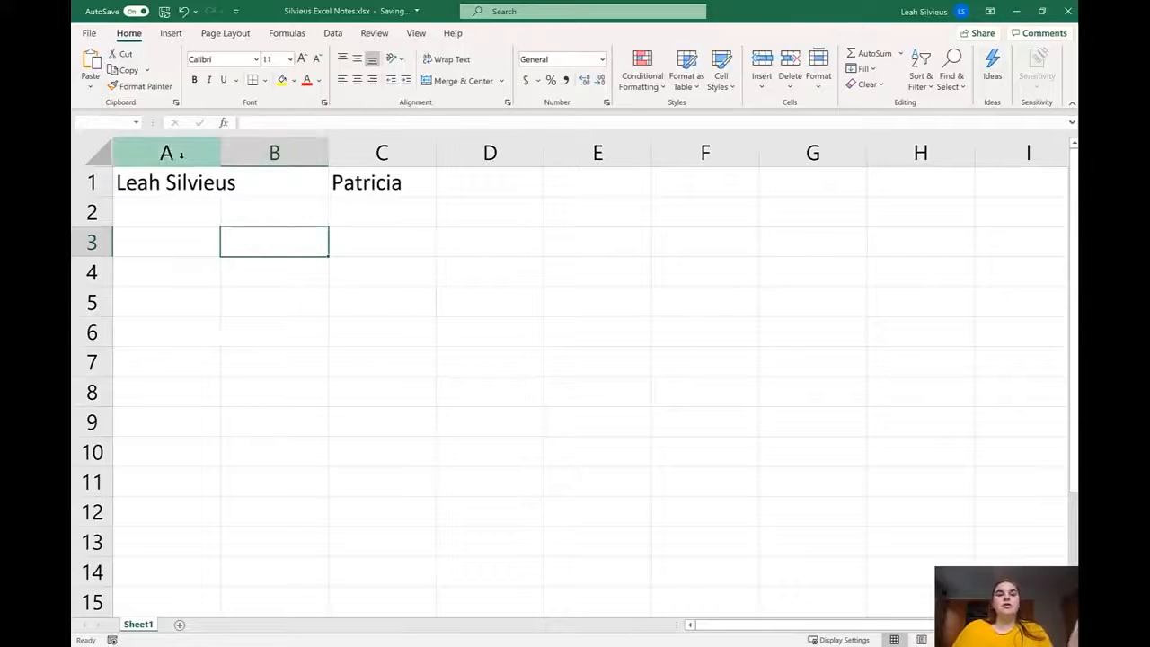
{"action": "left_click", "coordinate": [180, 155]}
{"action": "left_click", "coordinate": [93, 184]}
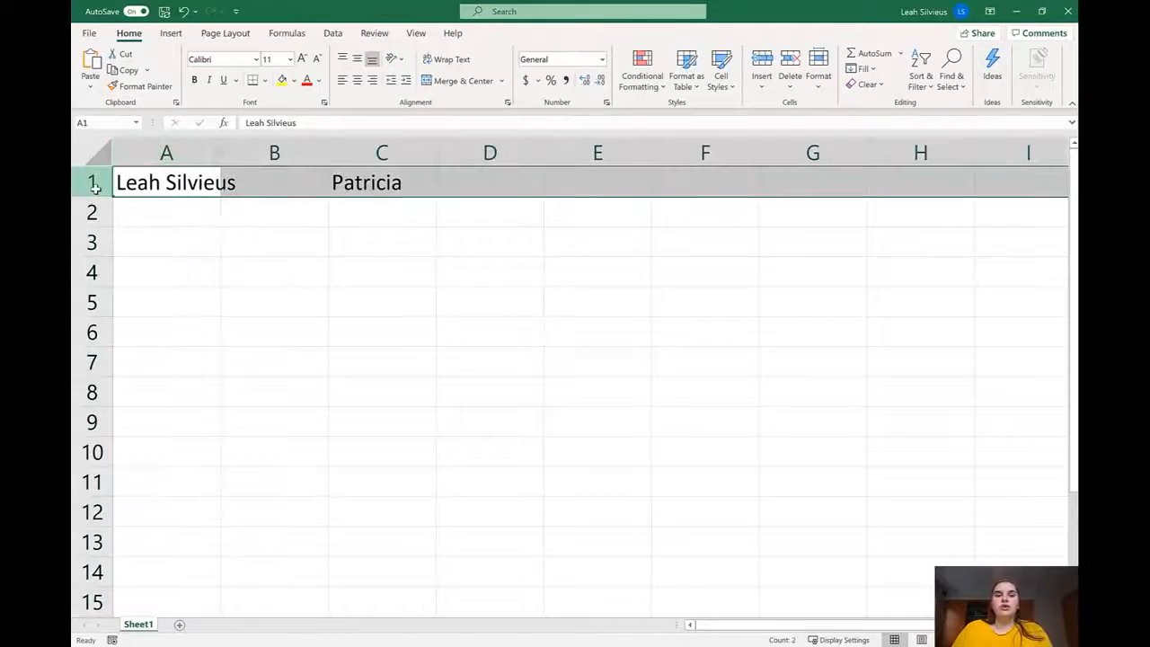
{"action": "left_click", "coordinate": [372, 207]}
Append "is the teacher" to the full name in cell A1
{"action": "left_click", "coordinate": [180, 184]}
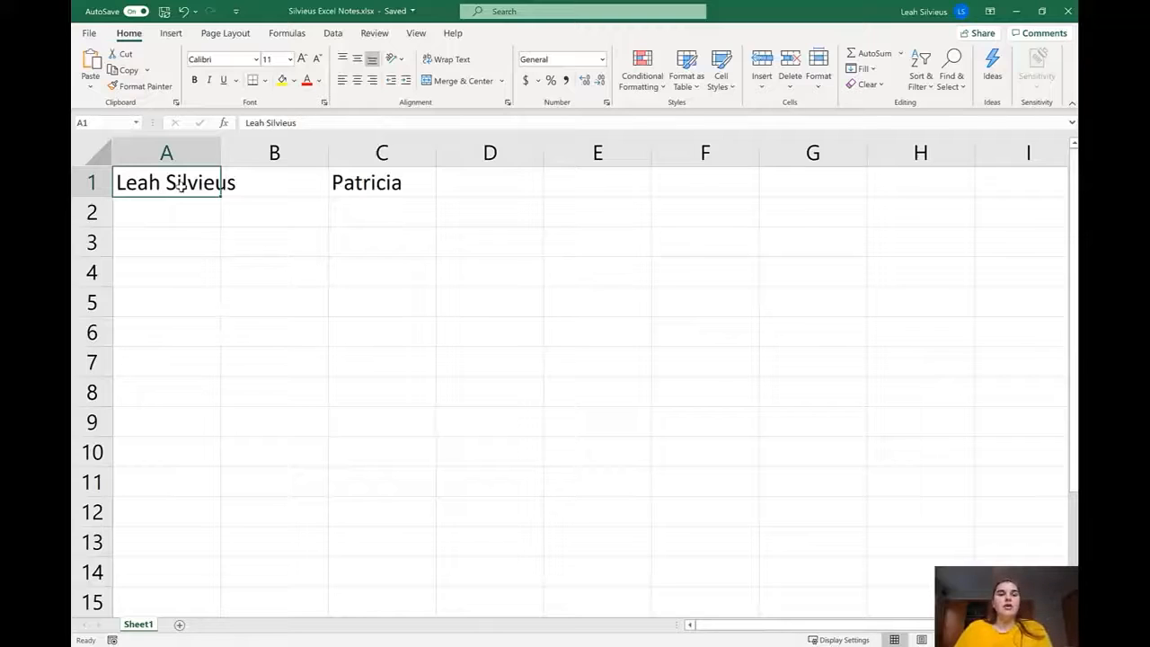
{"action": "left_click", "coordinate": [335, 121]}
{"action": "type", "text": "is the teacher"}
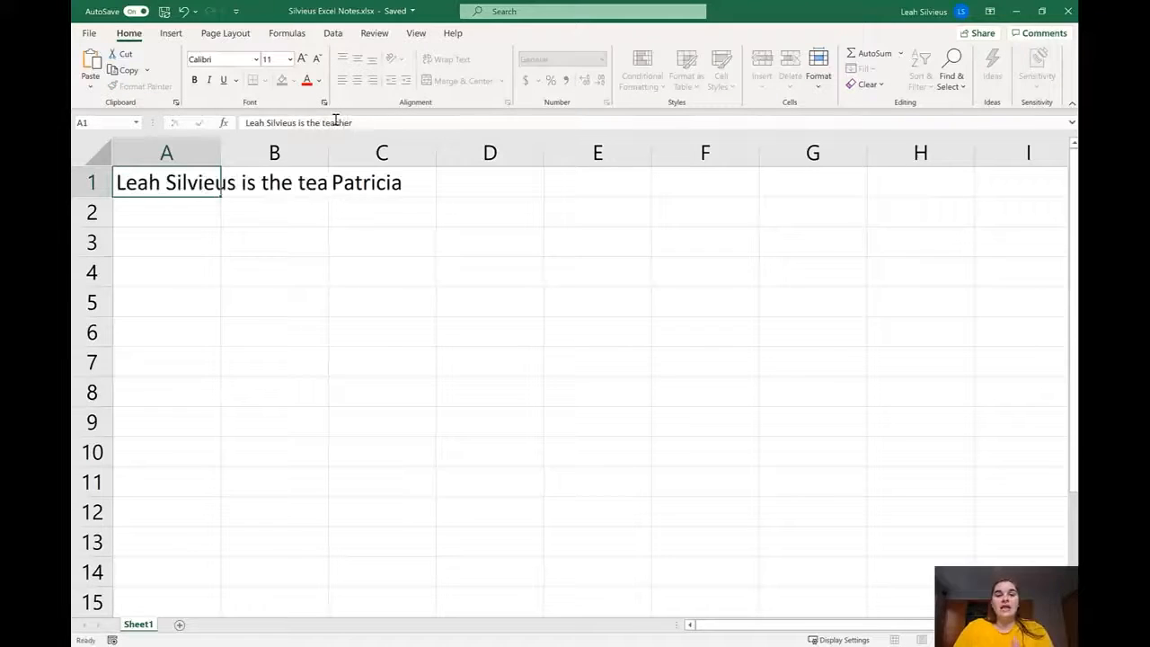
{"action": "key", "text": "Return"}
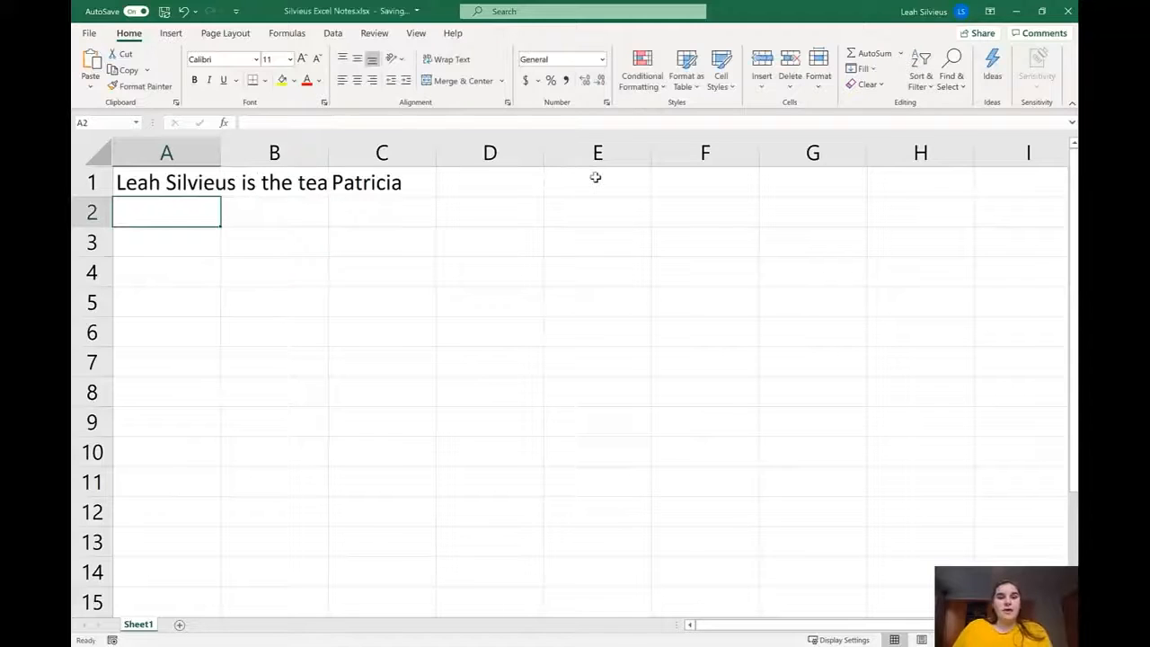
Move the first name from cell C1 to D1, and from there to B1
{"action": "left_click", "coordinate": [267, 194]}
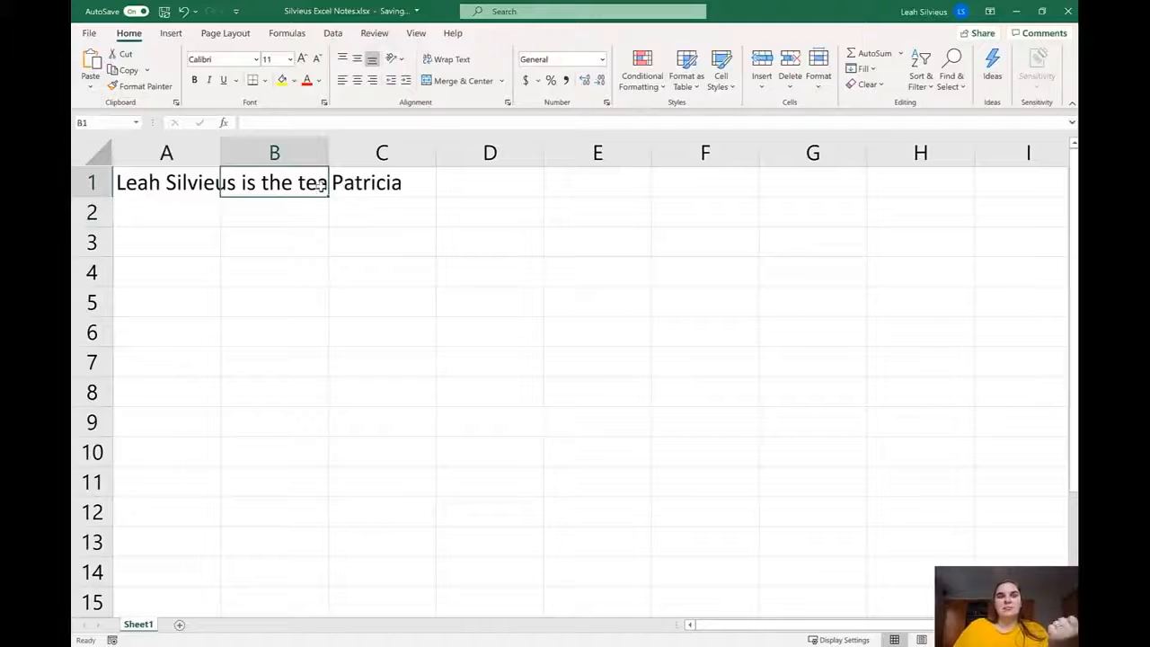
{"action": "left_click", "coordinate": [295, 188]}
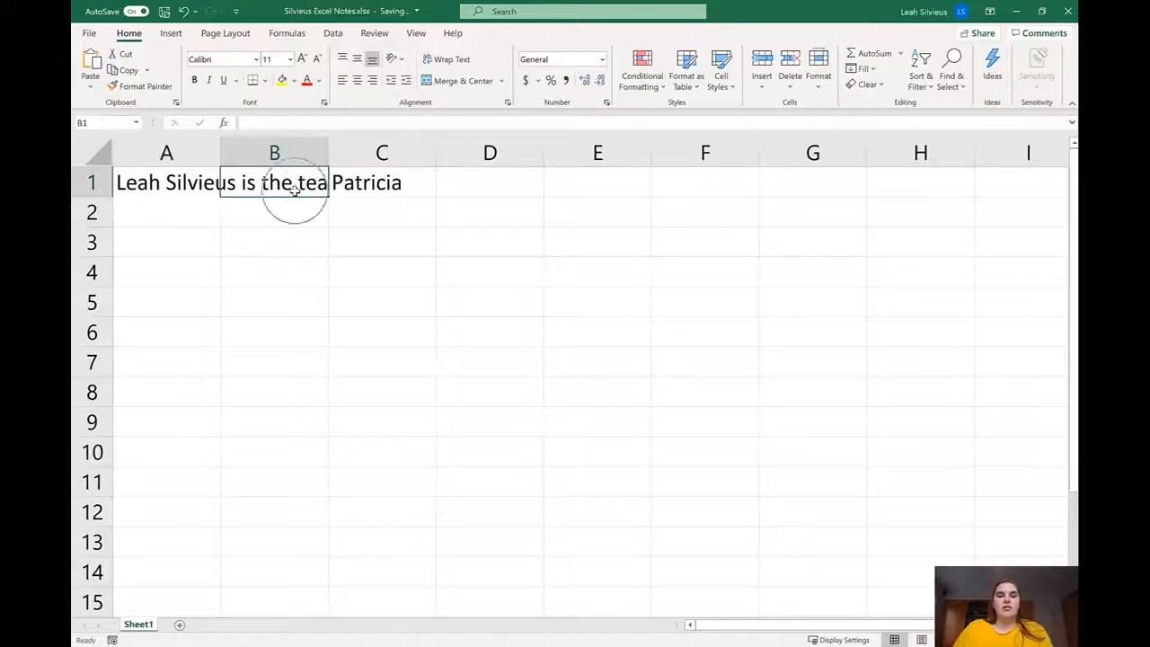
{"action": "left_click", "coordinate": [385, 196]}
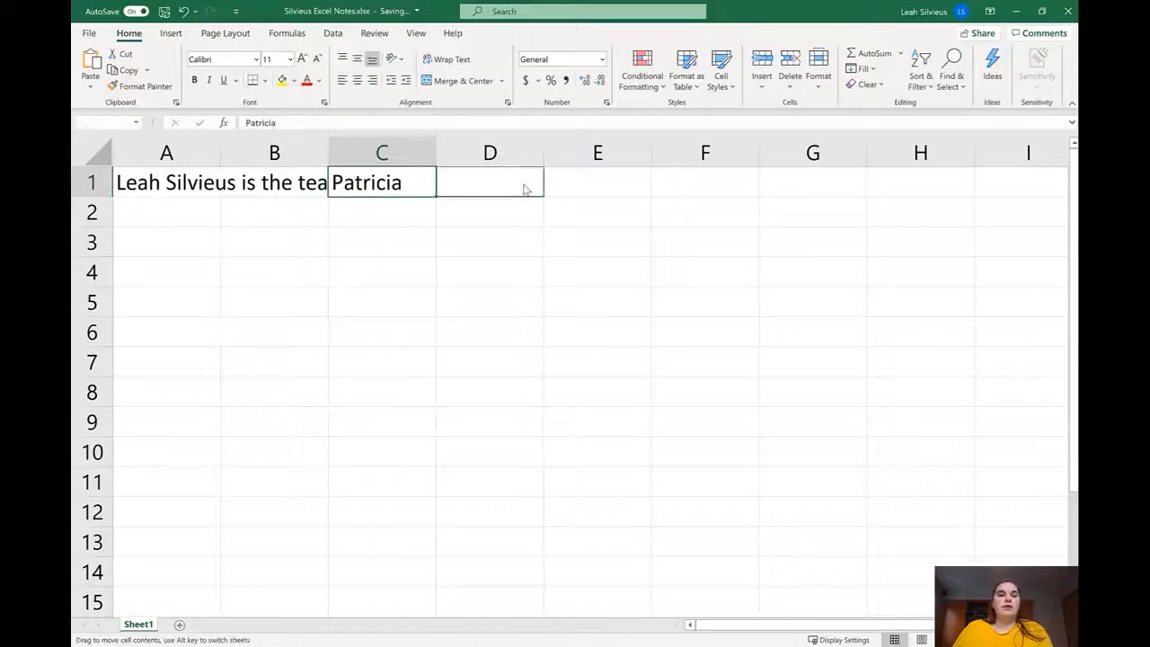
{"action": "left_click_drag", "start_coordinate": [525, 188], "coordinate": [523, 189]}
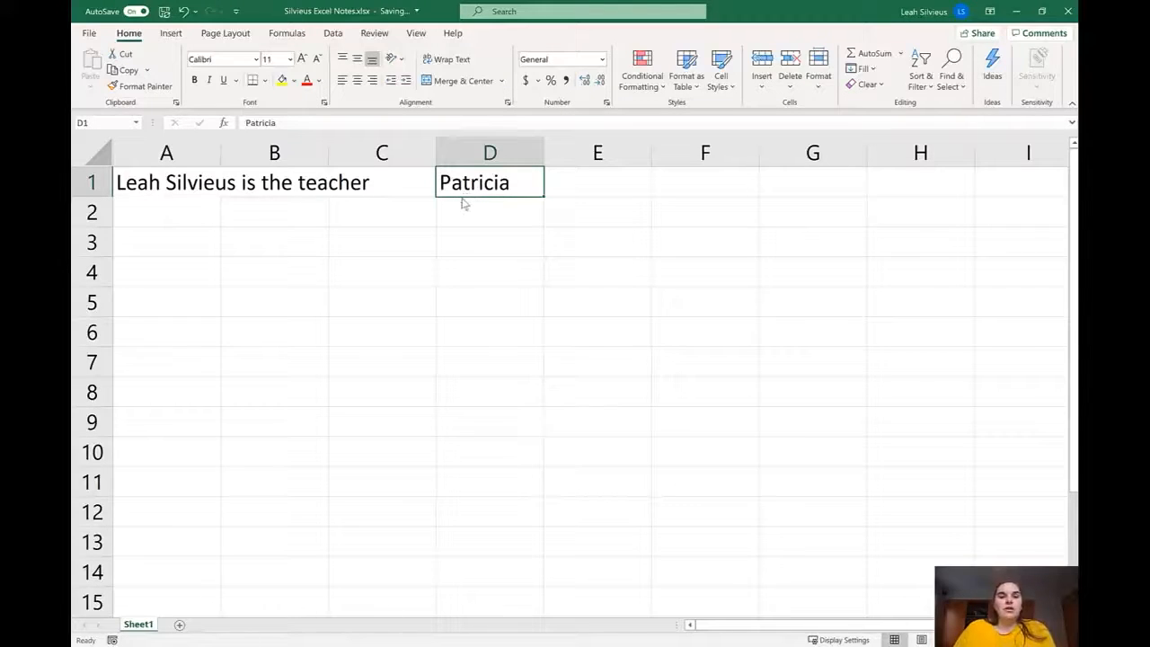
{"action": "left_click_drag", "start_coordinate": [463, 198], "coordinate": [291, 200]}
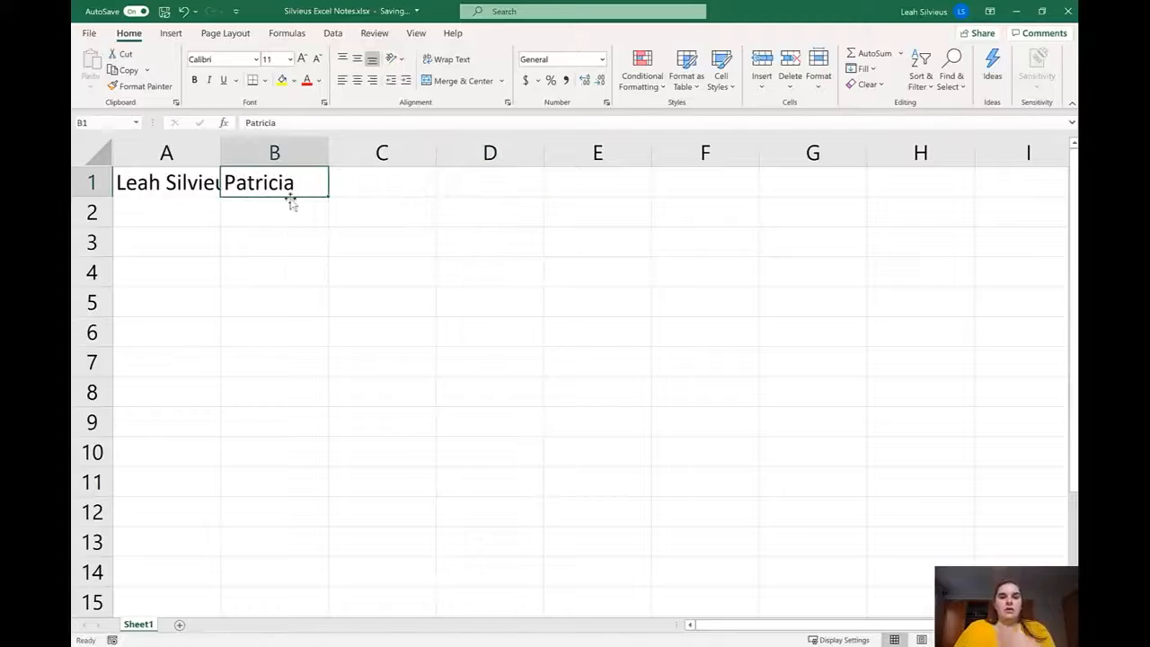
Remove "is the teacher" from cell A1, leaving only the full name
{"action": "left_click", "coordinate": [159, 182]}
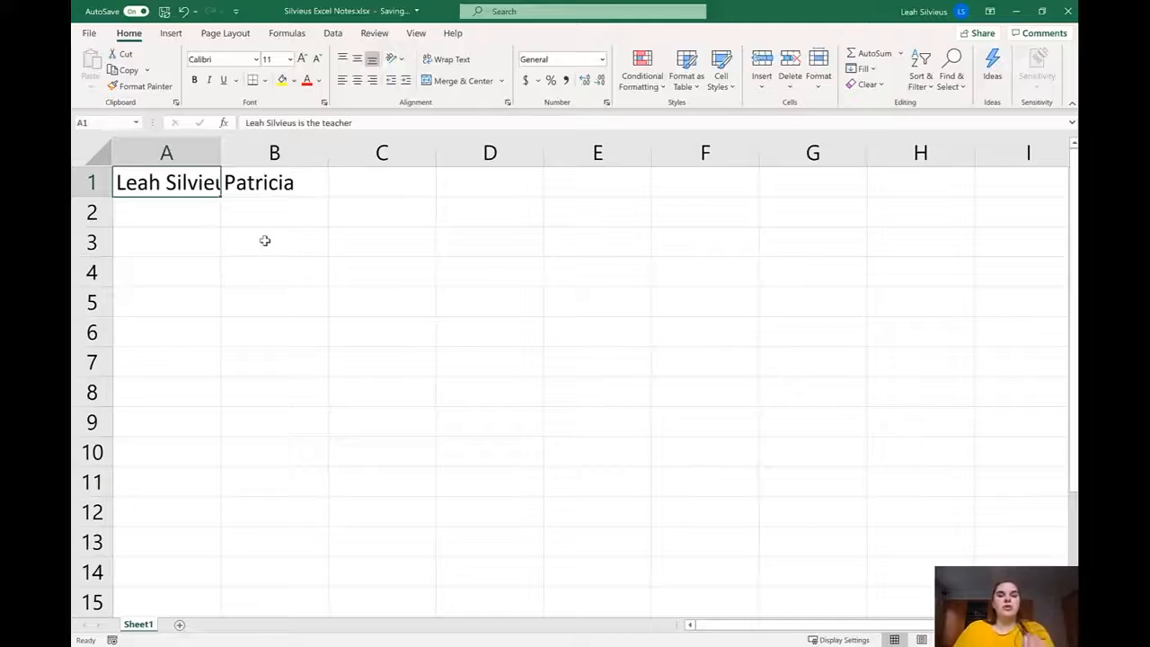
{"action": "left_click_drag", "start_coordinate": [356, 123], "coordinate": [294, 127]}
{"action": "key", "text": "BackSpace"}
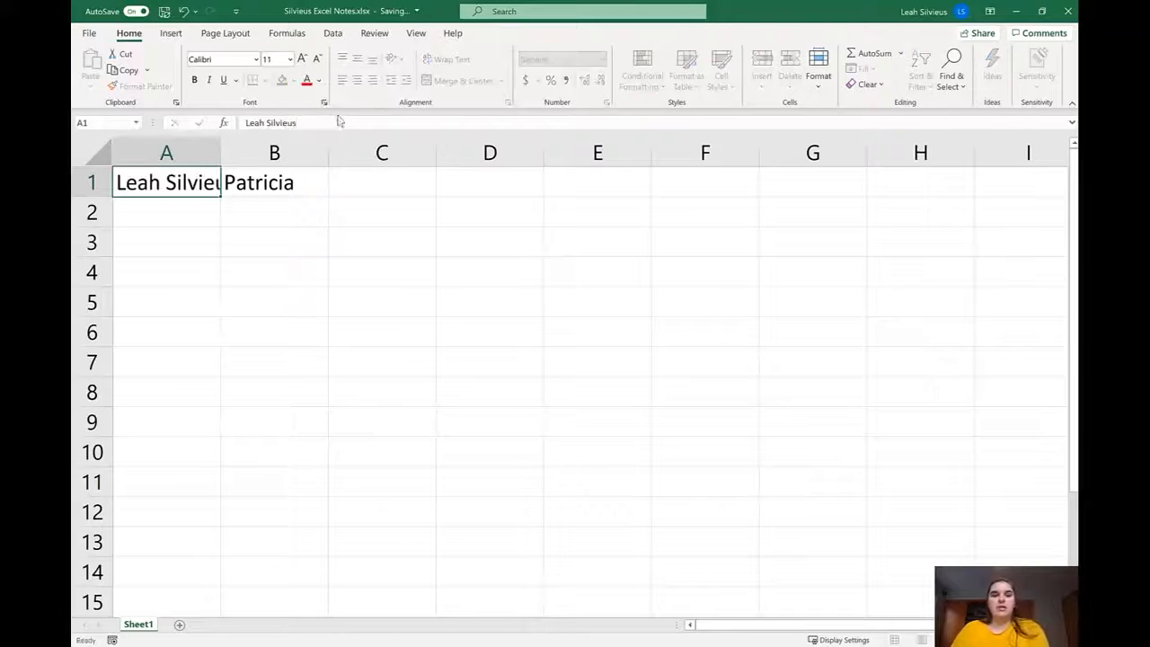
{"action": "key", "text": "Return"}
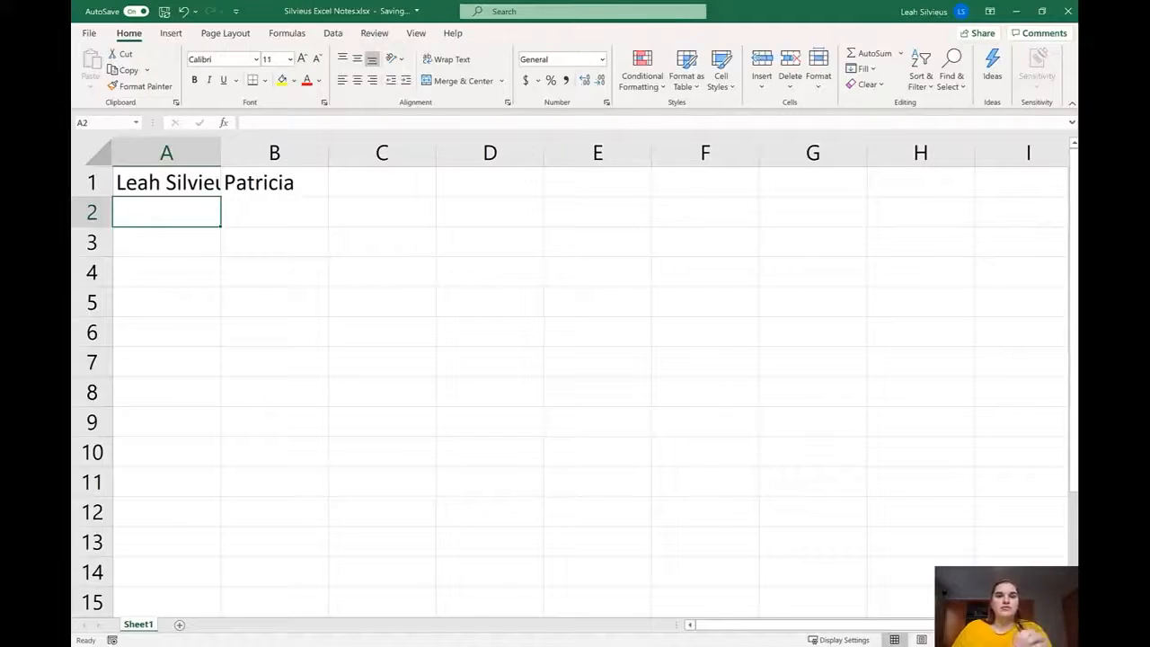
{"action": "left_click", "coordinate": [1016, 12]}
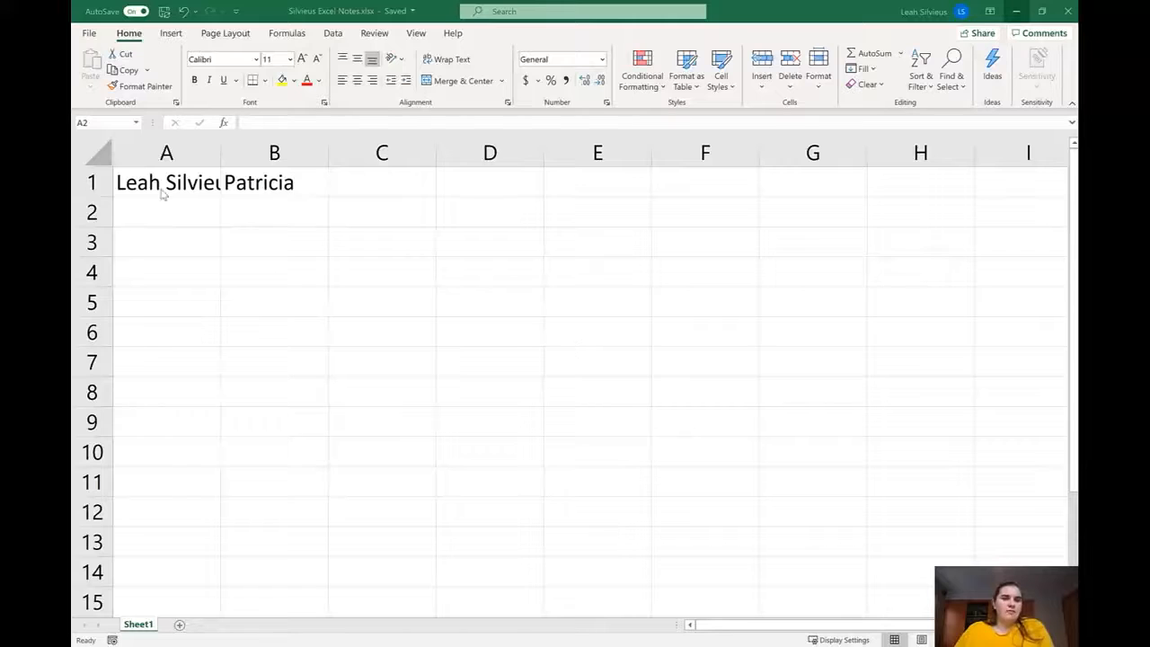
{"action": "left_click", "coordinate": [165, 154]}
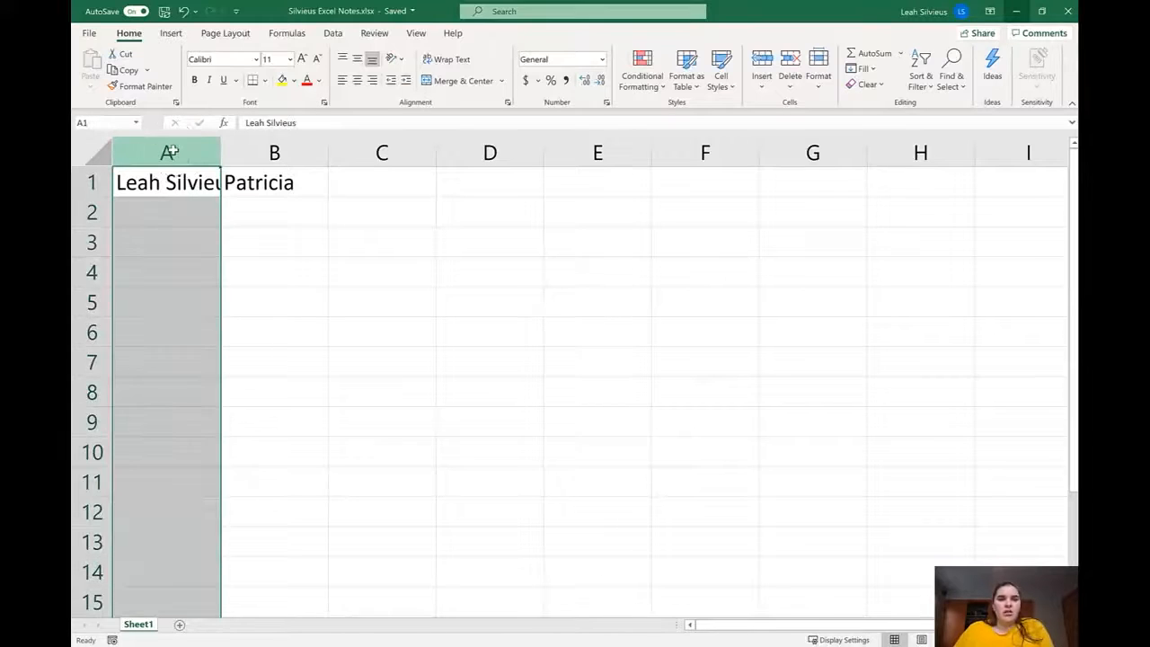
{"action": "left_click", "coordinate": [165, 183]}
{"action": "left_click", "coordinate": [159, 224]}
{"action": "left_click", "coordinate": [180, 363]}
{"action": "left_click", "coordinate": [187, 423]}
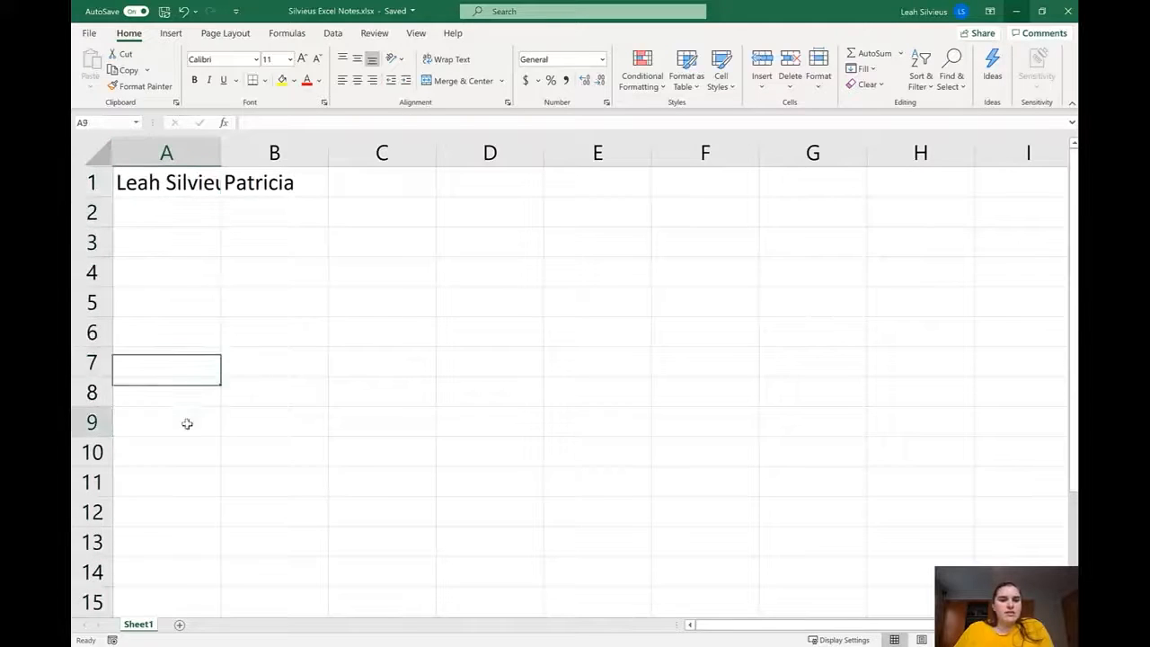
{"action": "left_click", "coordinate": [187, 295]}
{"action": "left_click_drag", "start_coordinate": [186, 294], "coordinate": [167, 467]}
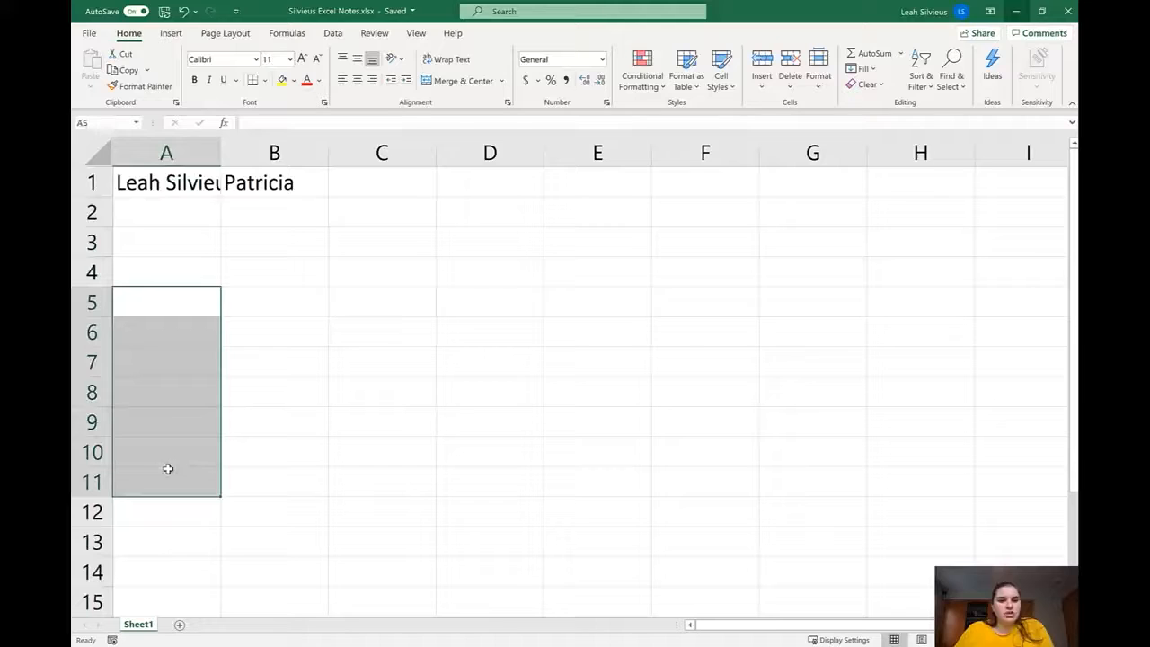
Try a wider and a narrower width for column A, and AutoFit columns A and B to their contents
{"action": "left_click", "coordinate": [191, 151]}
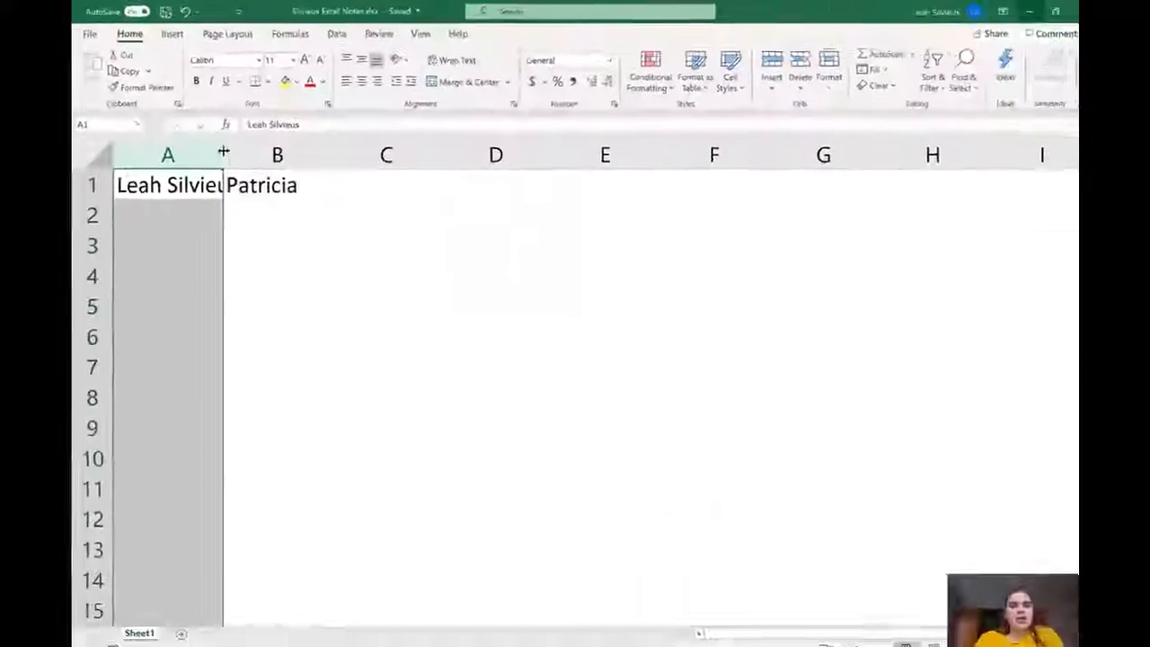
{"action": "left_click_drag", "start_coordinate": [221, 149], "coordinate": [519, 173]}
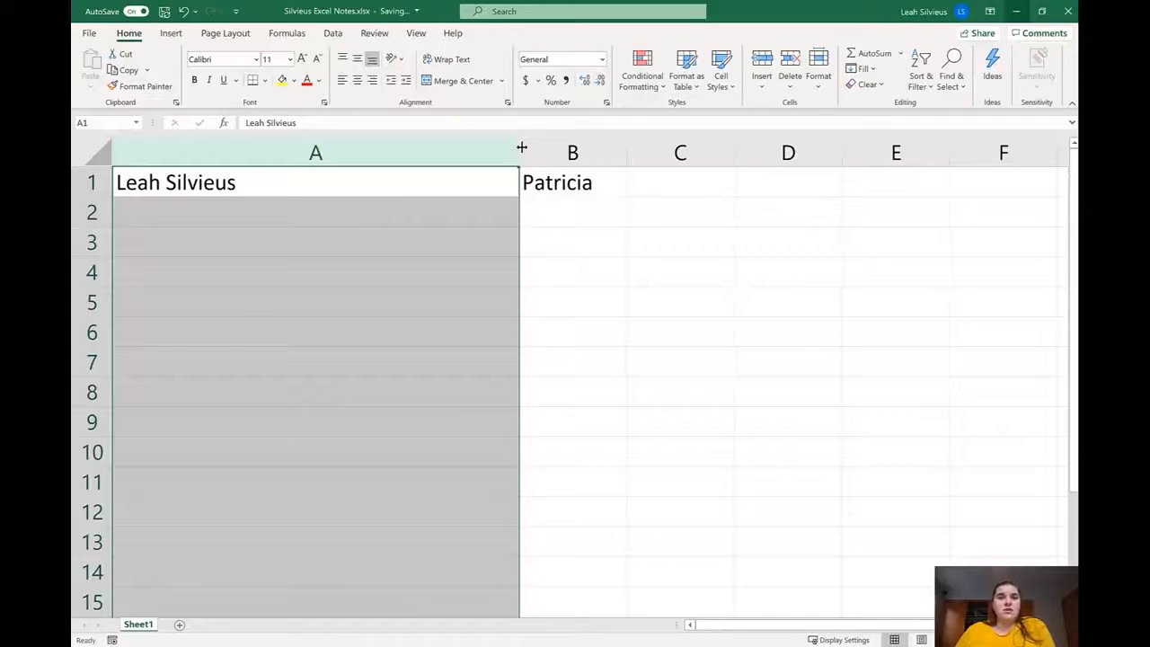
{"action": "left_click_drag", "start_coordinate": [521, 148], "coordinate": [182, 153]}
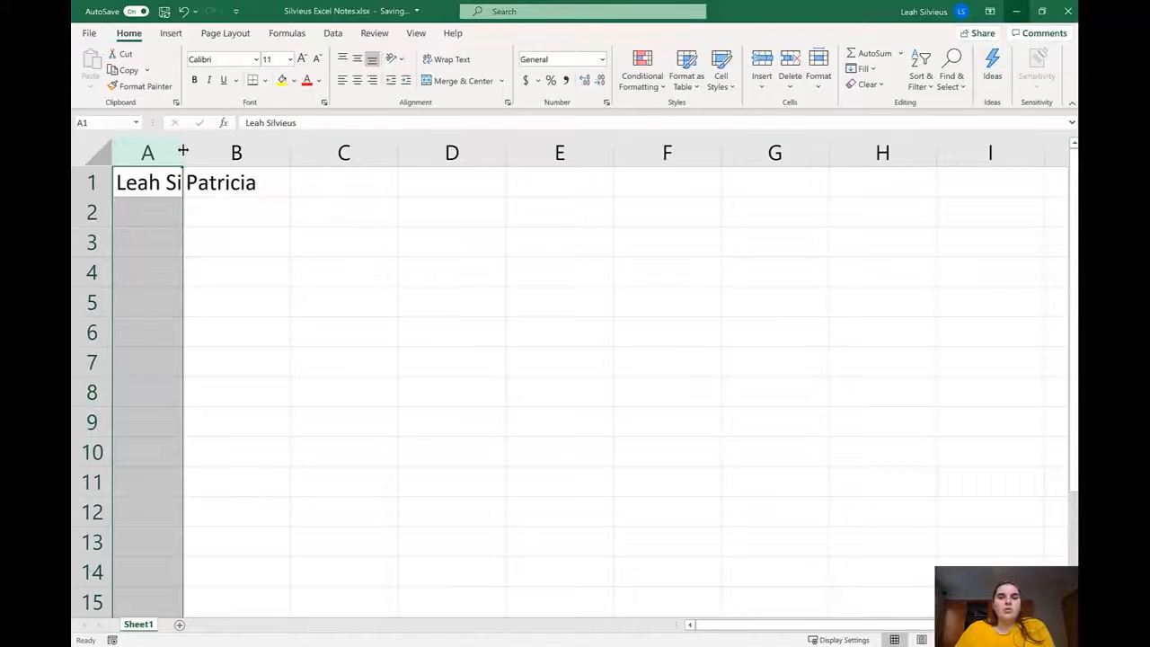
{"action": "double_click", "coordinate": [183, 151]}
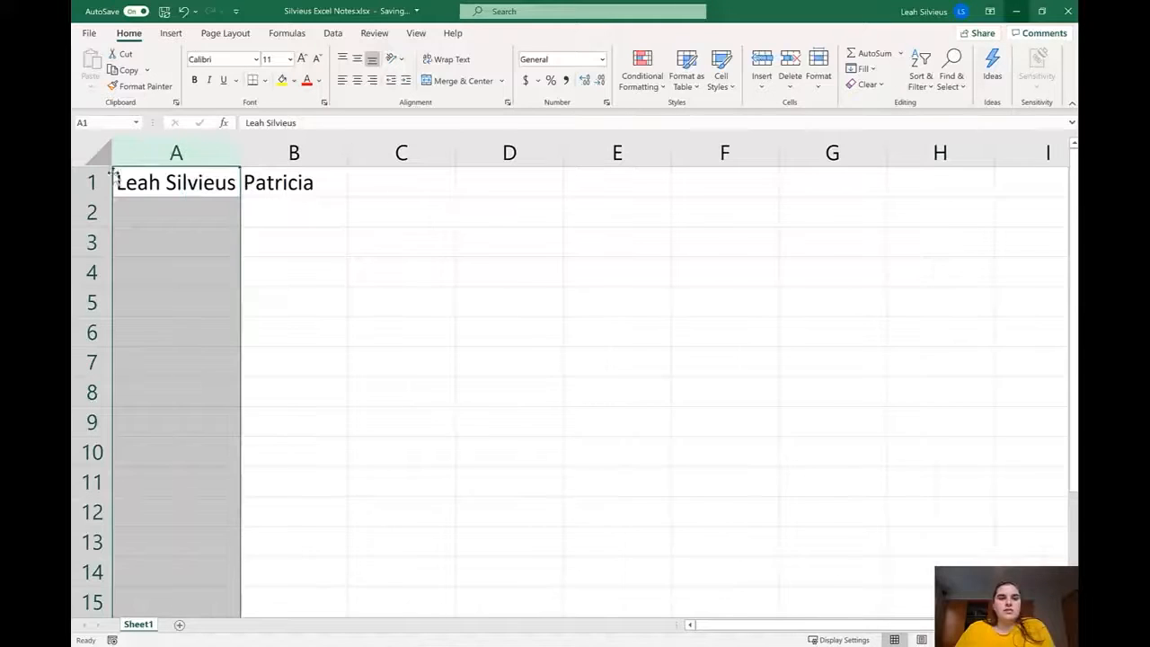
{"action": "double_click", "coordinate": [346, 153]}
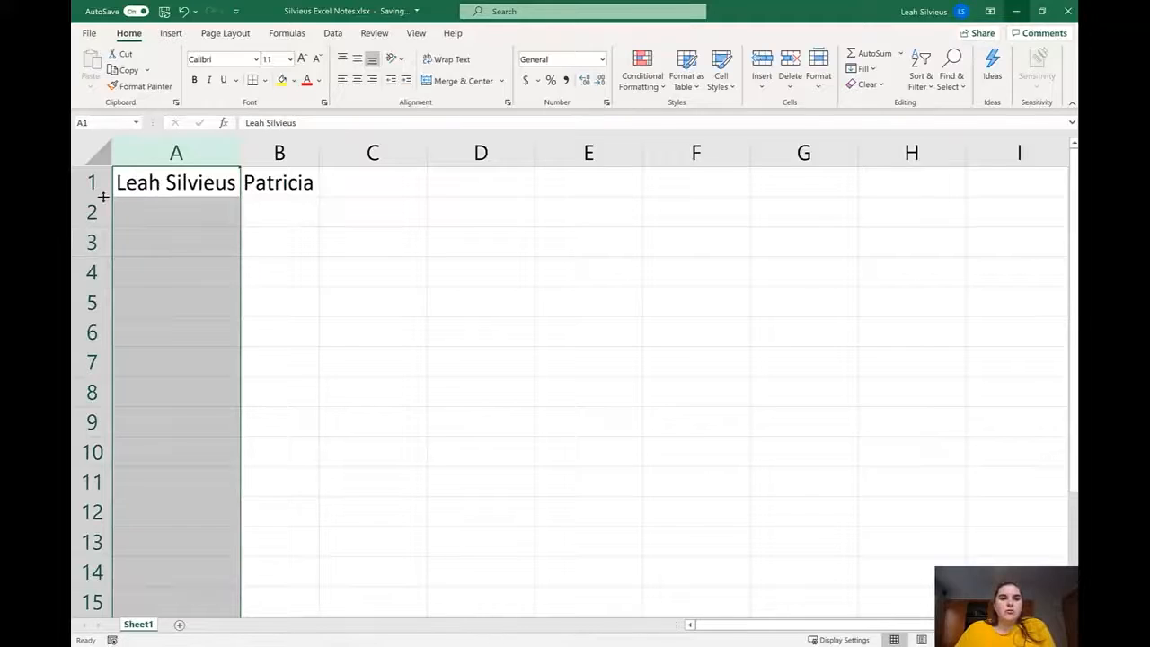
Increase the height of row 1 to almost three times a standard row and narrow column A below the width of its text
{"action": "left_click_drag", "start_coordinate": [103, 197], "coordinate": [97, 248]}
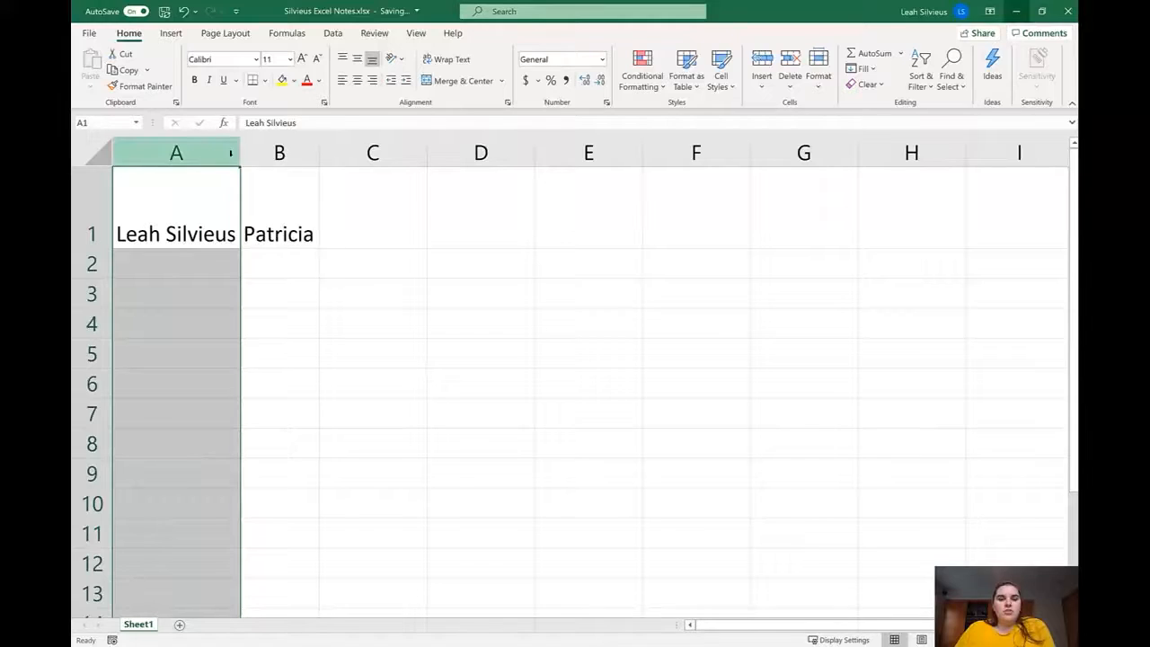
{"action": "left_click_drag", "start_coordinate": [239, 154], "coordinate": [199, 159]}
{"action": "left_click", "coordinate": [154, 221]}
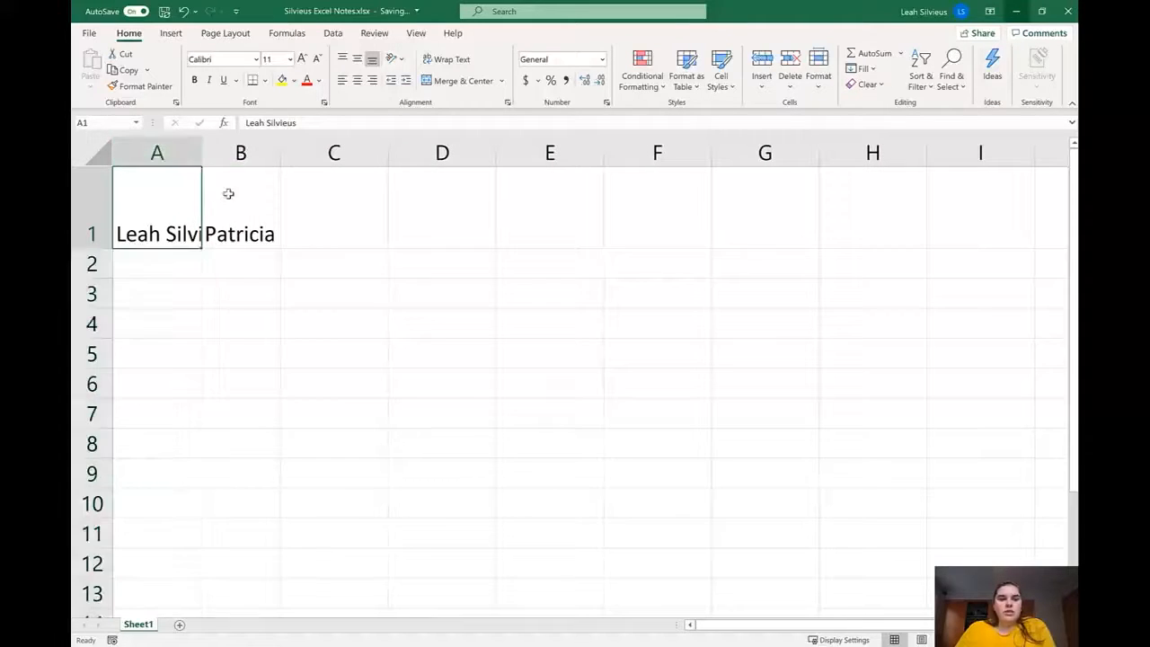
Wrap the full name in cell A1 so it breaks onto two lines
{"action": "left_click", "coordinate": [184, 238]}
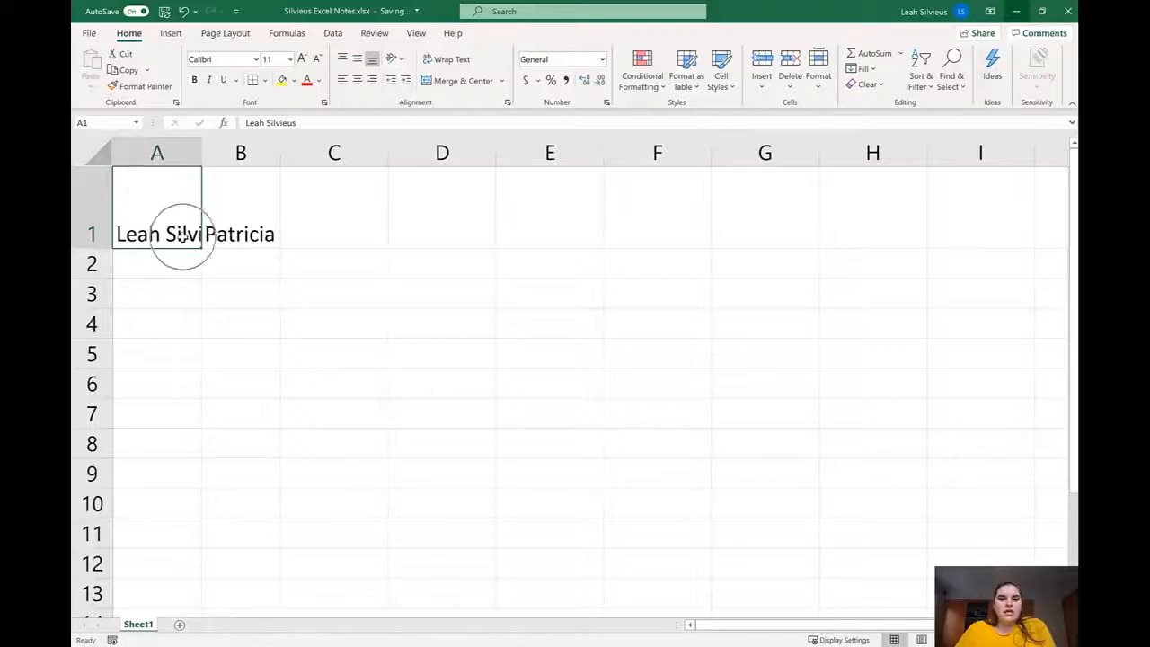
{"action": "left_click", "coordinate": [456, 69]}
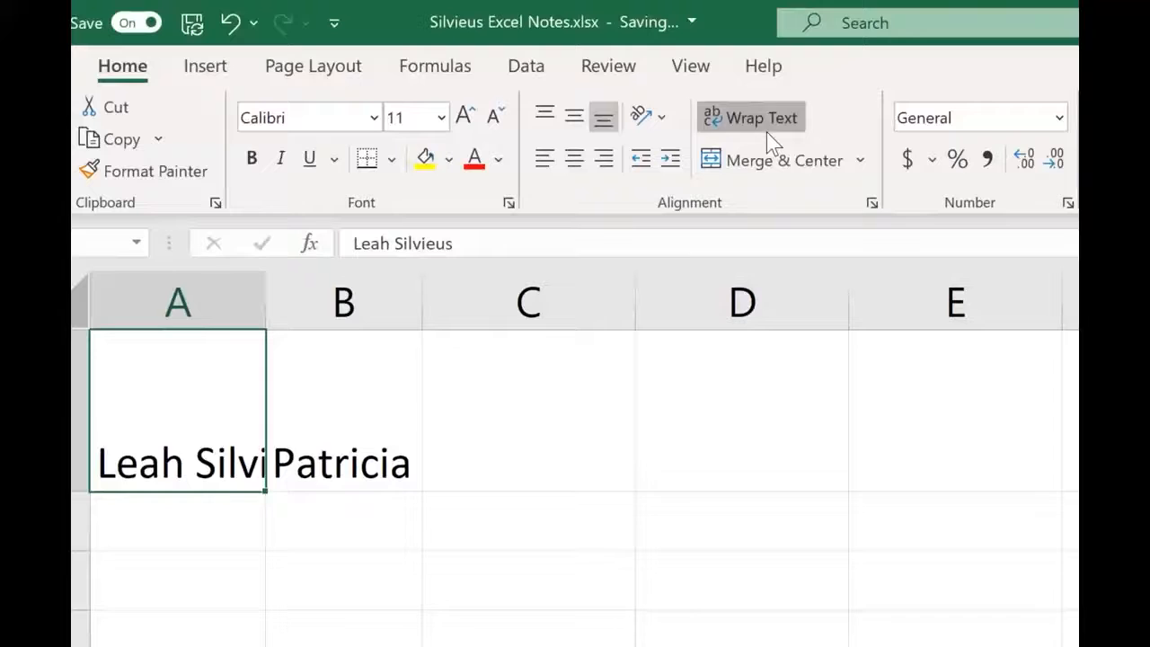
{"action": "left_click", "coordinate": [767, 132]}
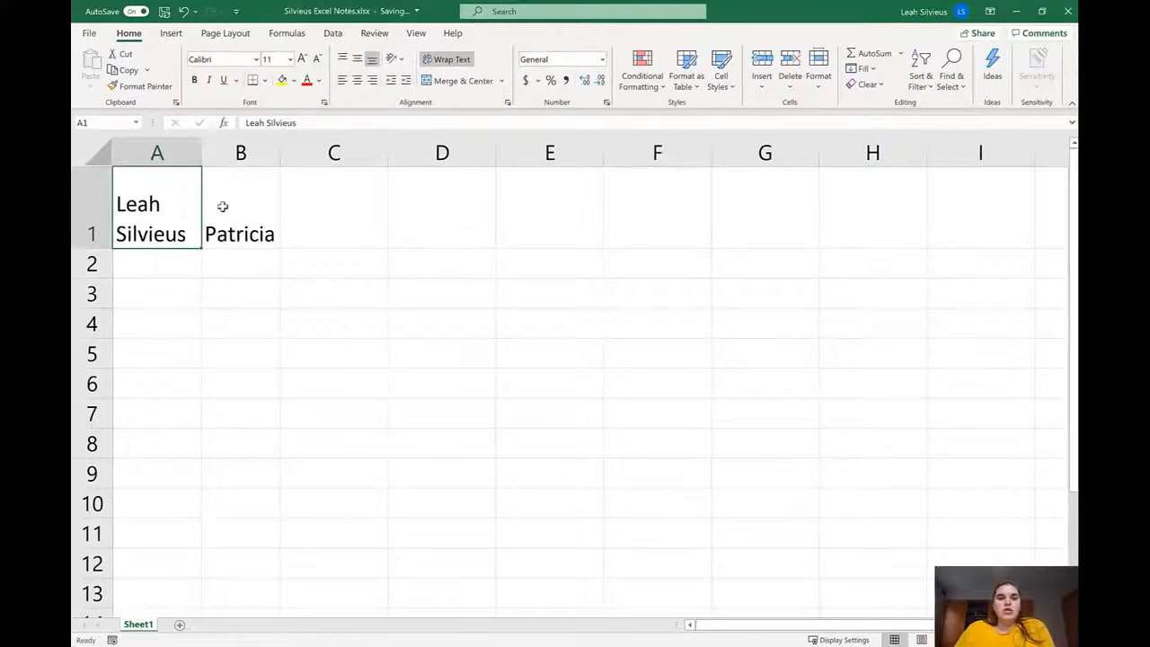
Move the first name from cell B1 to C1 and undo the move
{"action": "left_click", "coordinate": [231, 236]}
{"action": "left_click_drag", "start_coordinate": [231, 249], "coordinate": [374, 250]}
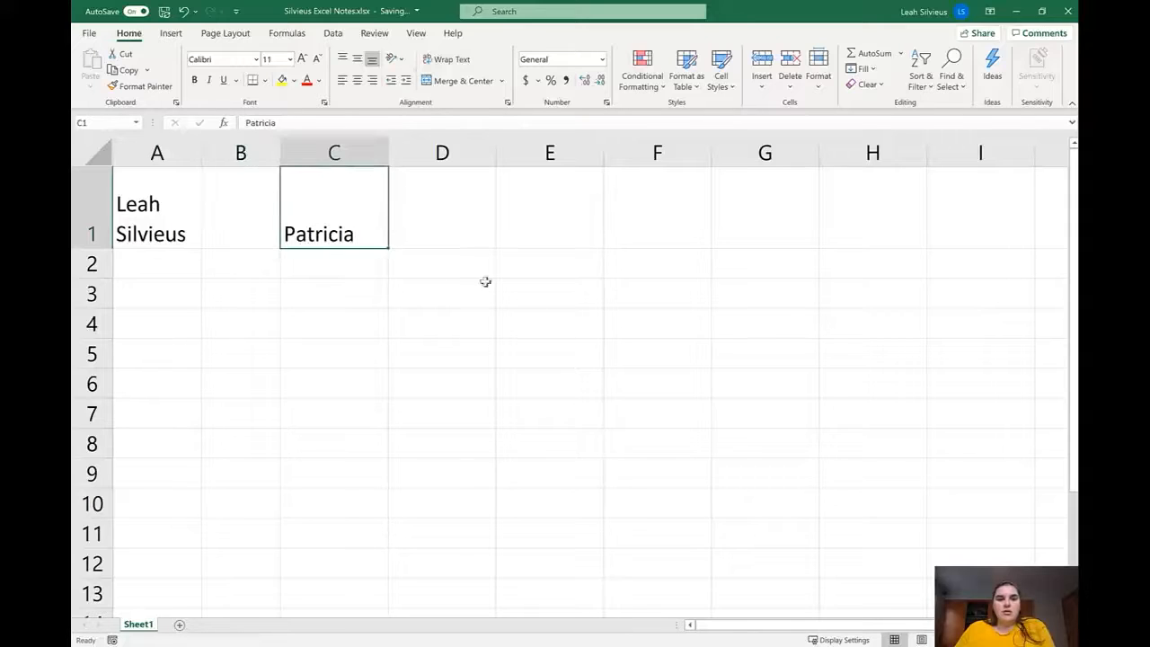
{"action": "left_click", "coordinate": [231, 233]}
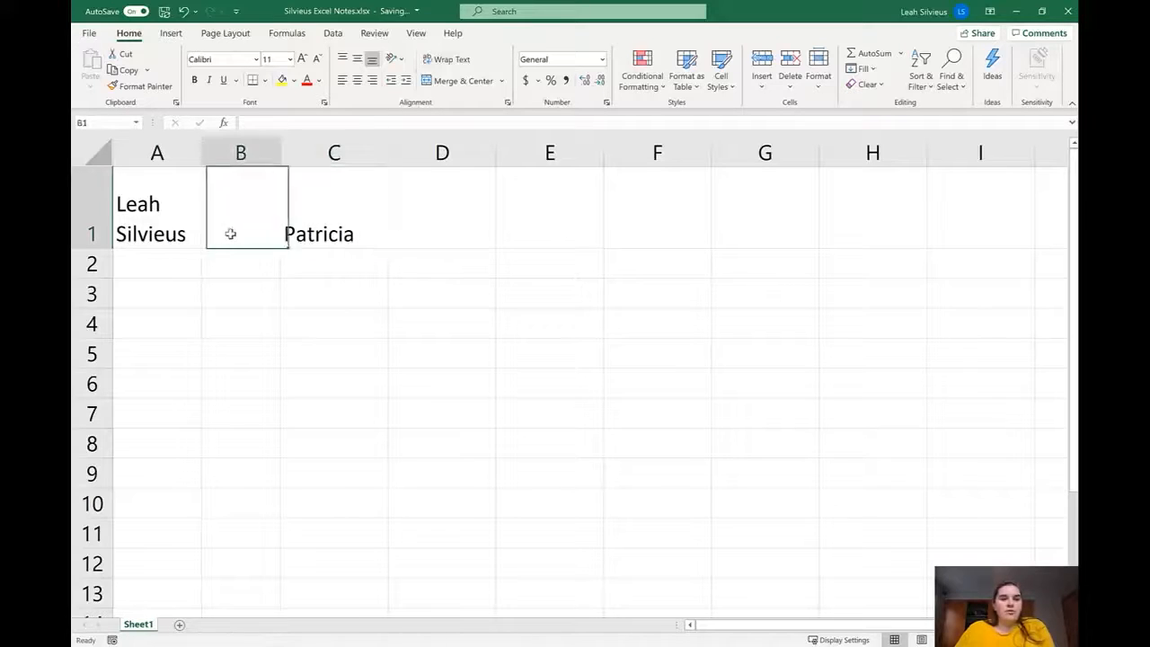
{"action": "left_click", "coordinate": [270, 304]}
{"action": "key", "text": "ctrl+z"}
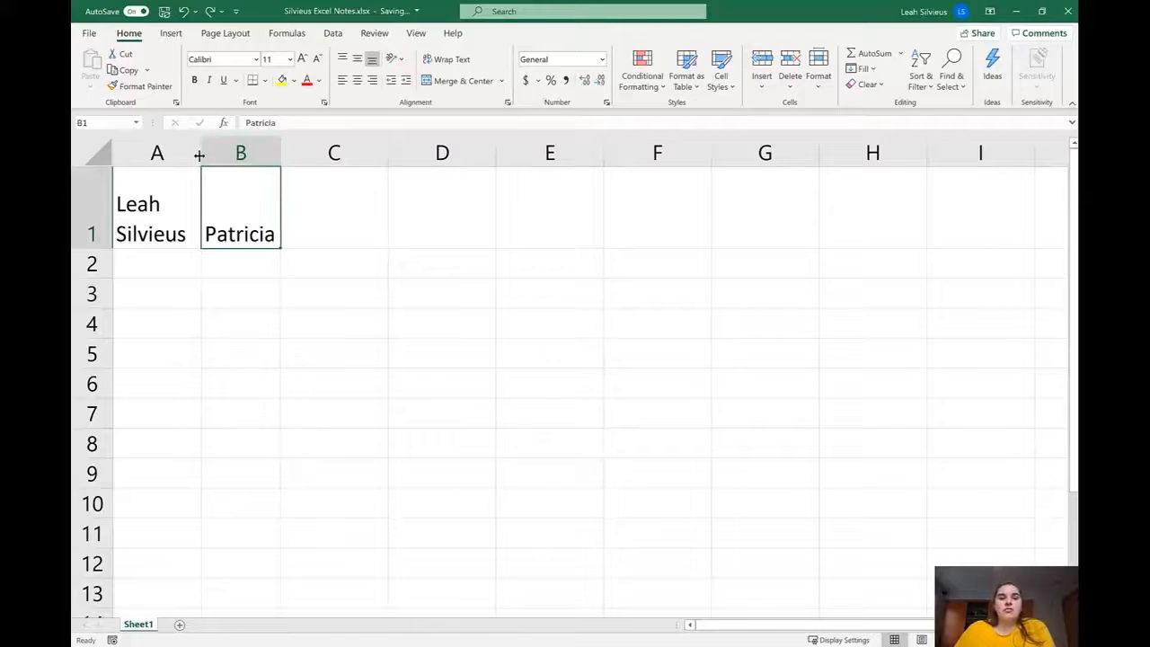
Select columns A through D and widen them together to a width of 15.00
{"action": "left_click", "coordinate": [459, 63]}
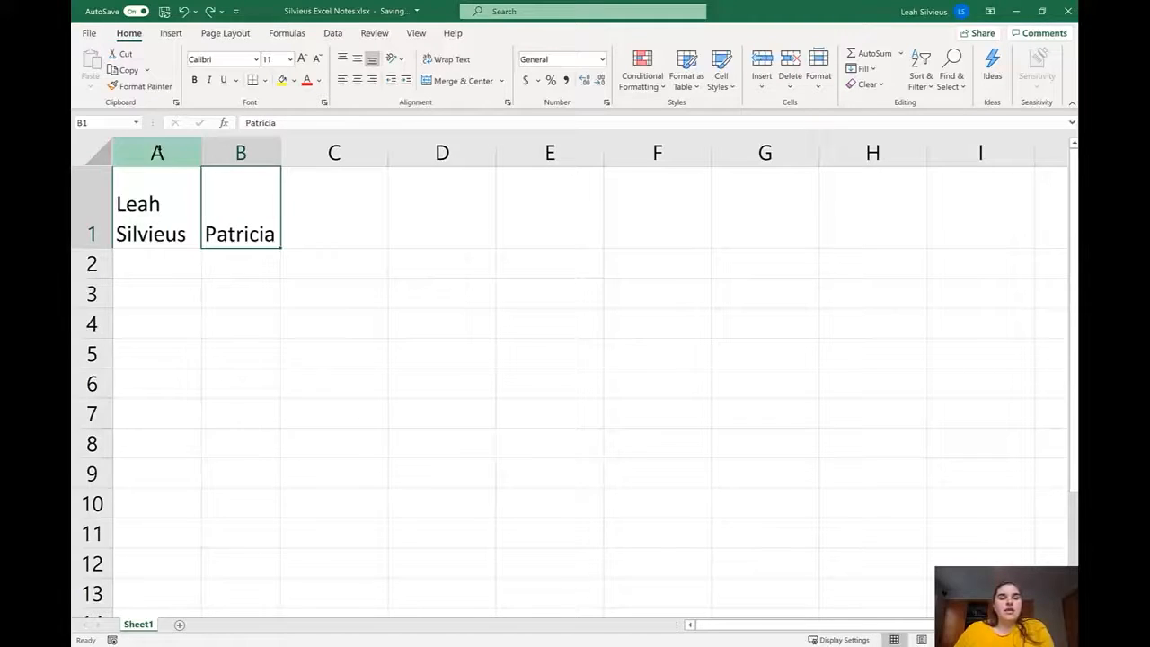
{"action": "left_click_drag", "start_coordinate": [157, 153], "coordinate": [688, 154]}
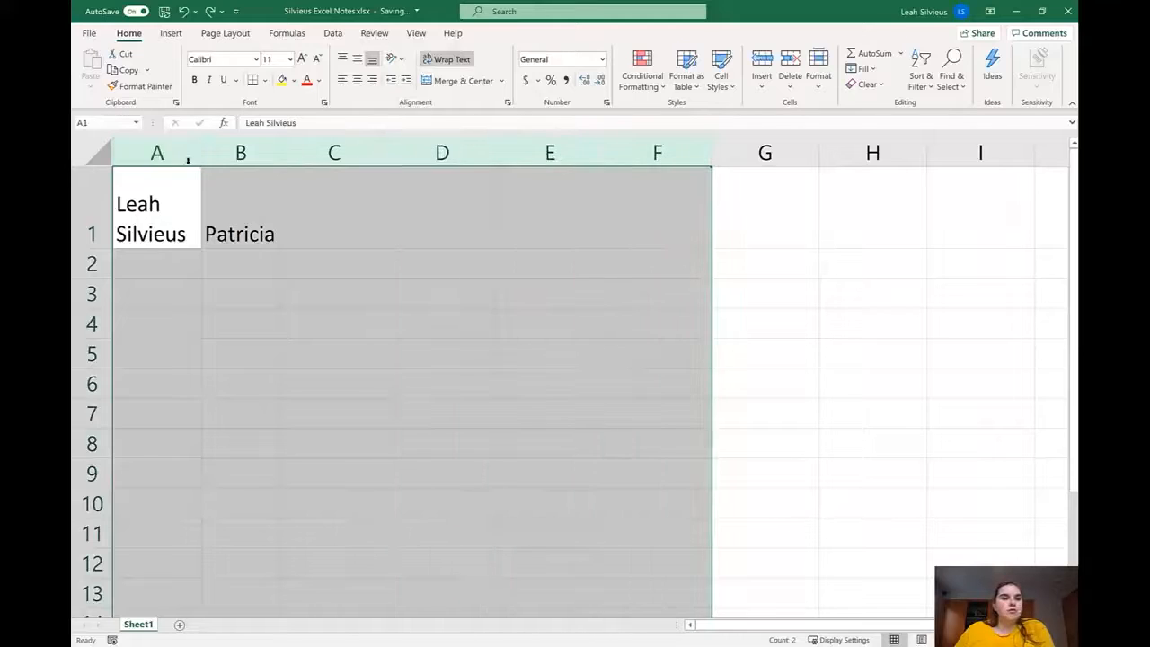
{"action": "left_click_drag", "start_coordinate": [188, 160], "coordinate": [493, 154]}
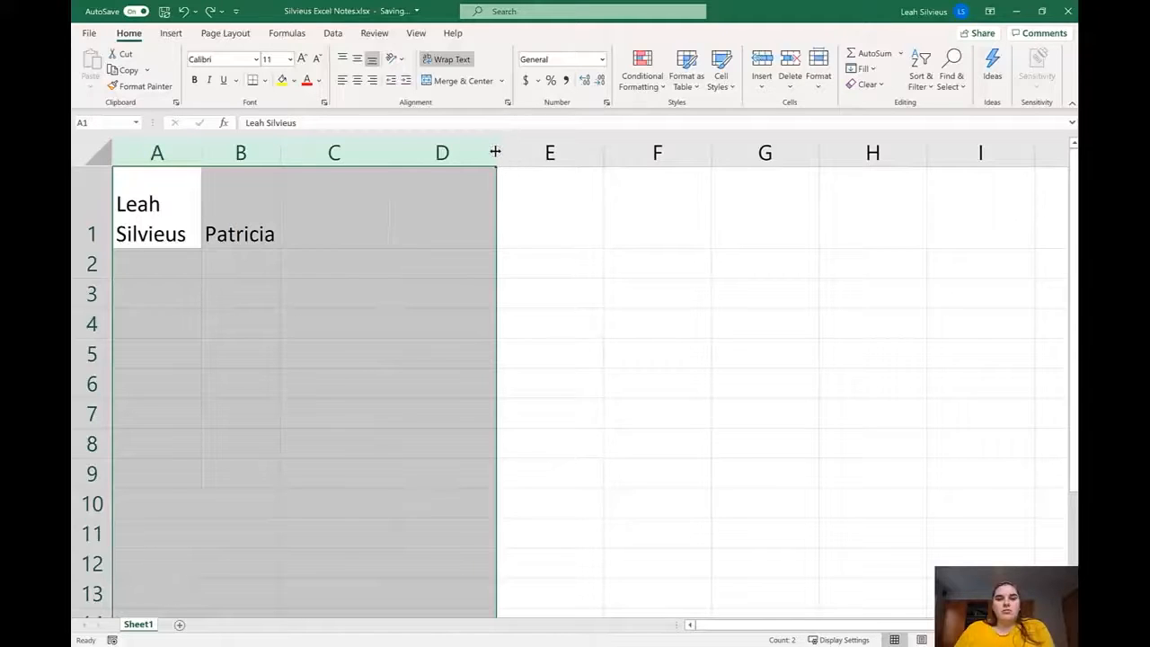
{"action": "left_click_drag", "start_coordinate": [495, 153], "coordinate": [574, 151]}
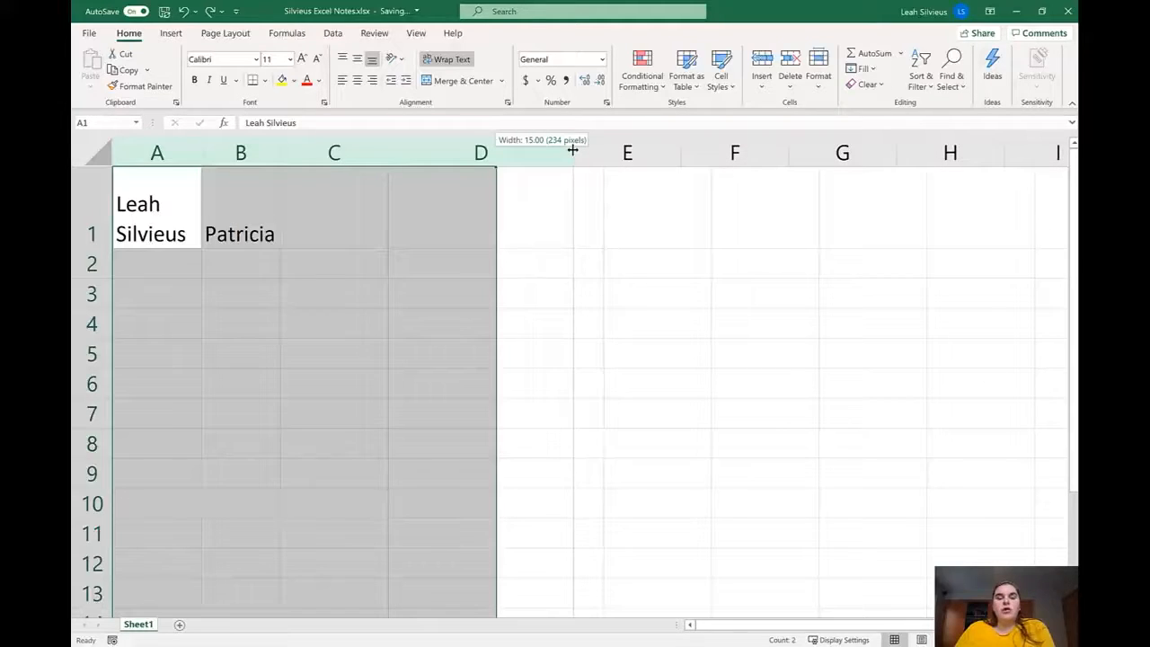
{"action": "left_click_drag", "start_coordinate": [572, 150], "coordinate": [572, 151]}
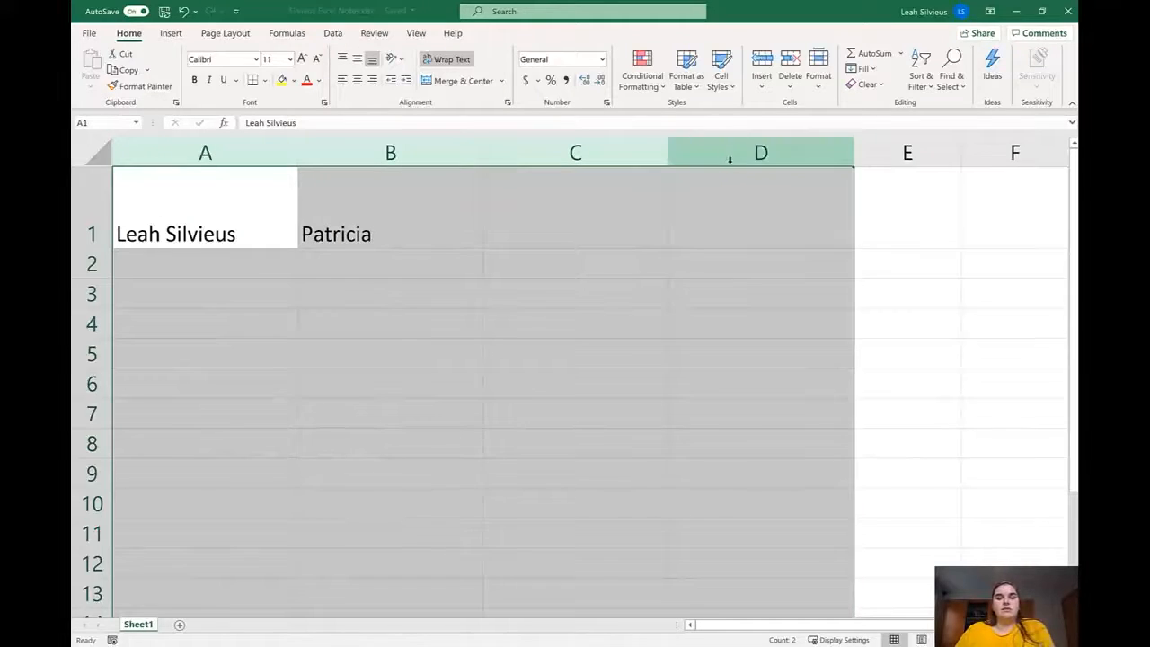
Select columns A through D as a group and rows 1 through 8 as a group
{"action": "left_click_drag", "start_coordinate": [257, 154], "coordinate": [809, 165]}
{"action": "left_click_drag", "start_coordinate": [92, 234], "coordinate": [92, 444]}
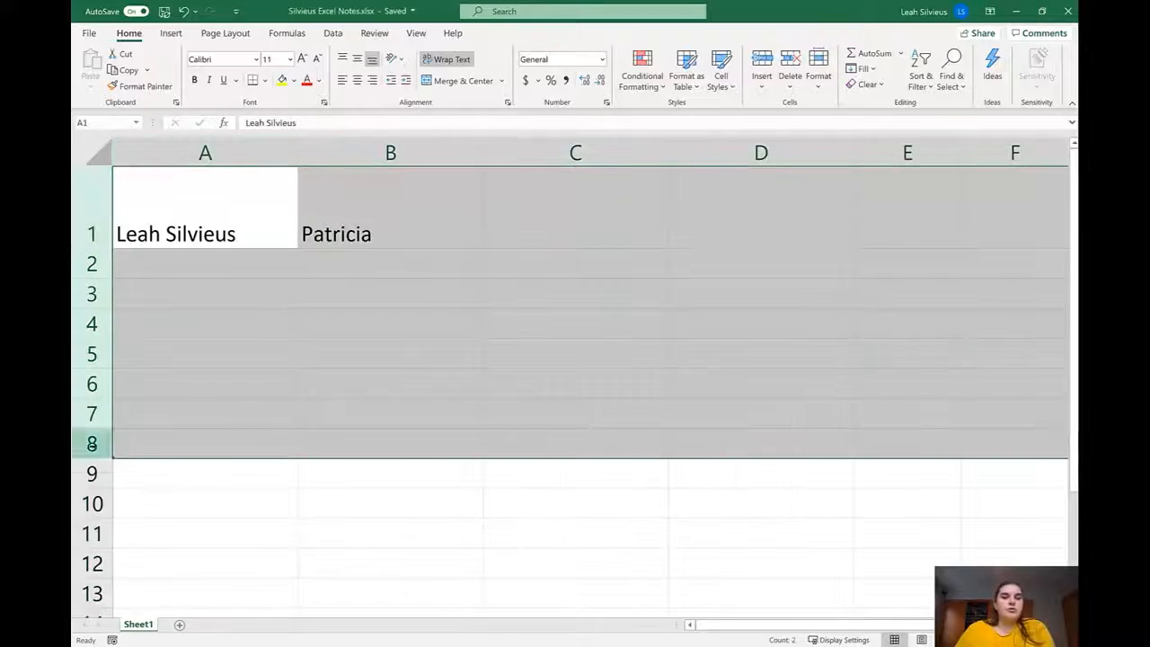
{"action": "left_click", "coordinate": [315, 382]}
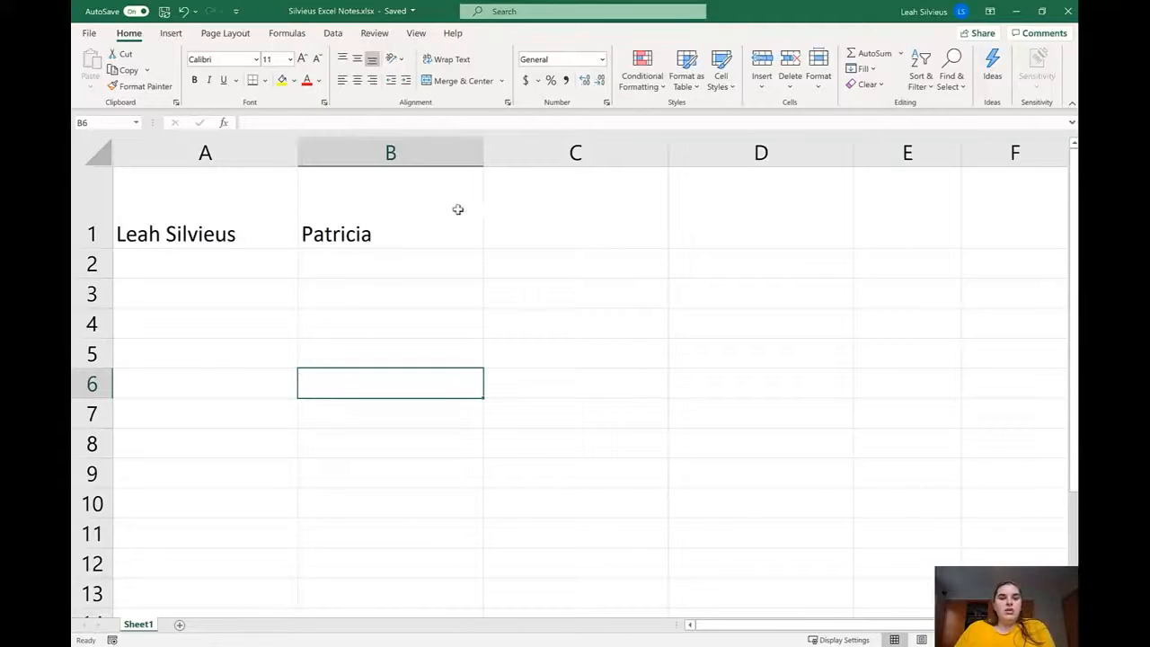
Practise selecting blocks of cells, including A1:B1 and B5:C8
{"action": "left_click_drag", "start_coordinate": [236, 207], "coordinate": [372, 213]}
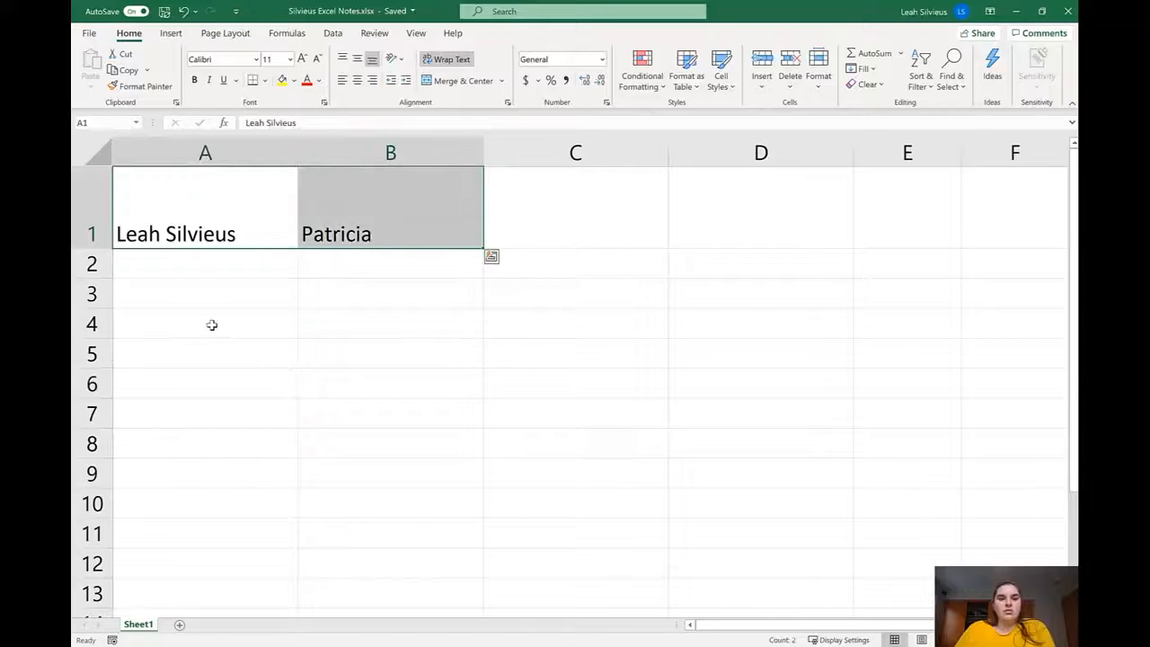
{"action": "left_click_drag", "start_coordinate": [210, 324], "coordinate": [683, 503]}
{"action": "left_click_drag", "start_coordinate": [467, 296], "coordinate": [671, 472]}
{"action": "left_click", "coordinate": [565, 360]}
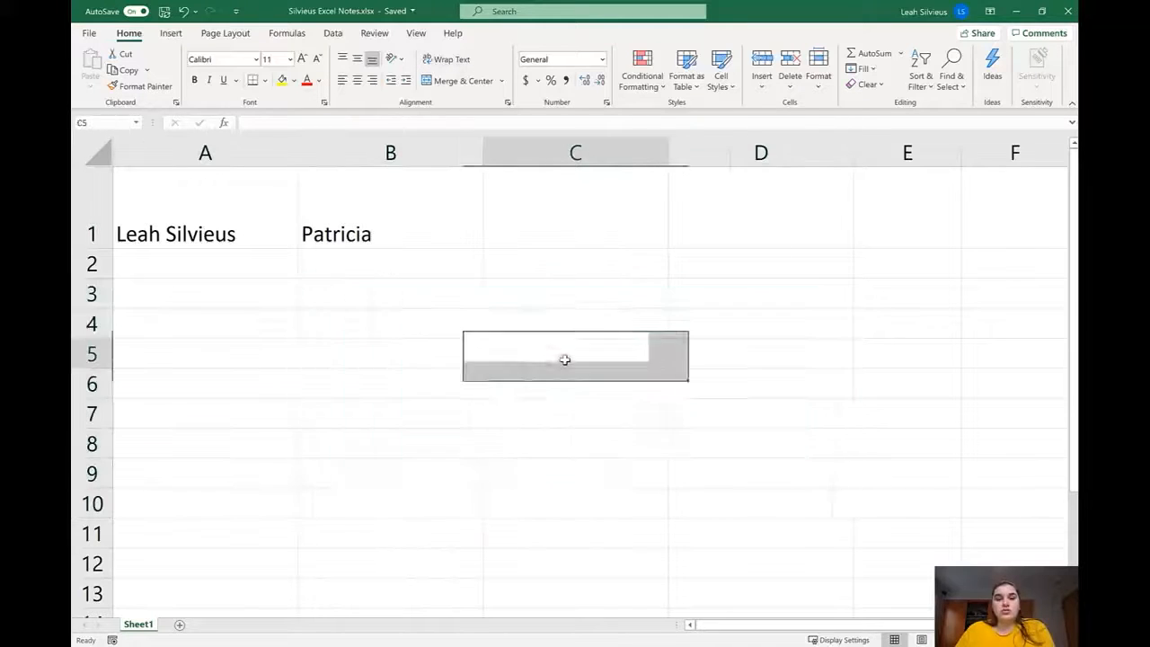
{"action": "left_click", "coordinate": [526, 424]}
{"action": "left_click", "coordinate": [367, 441]}
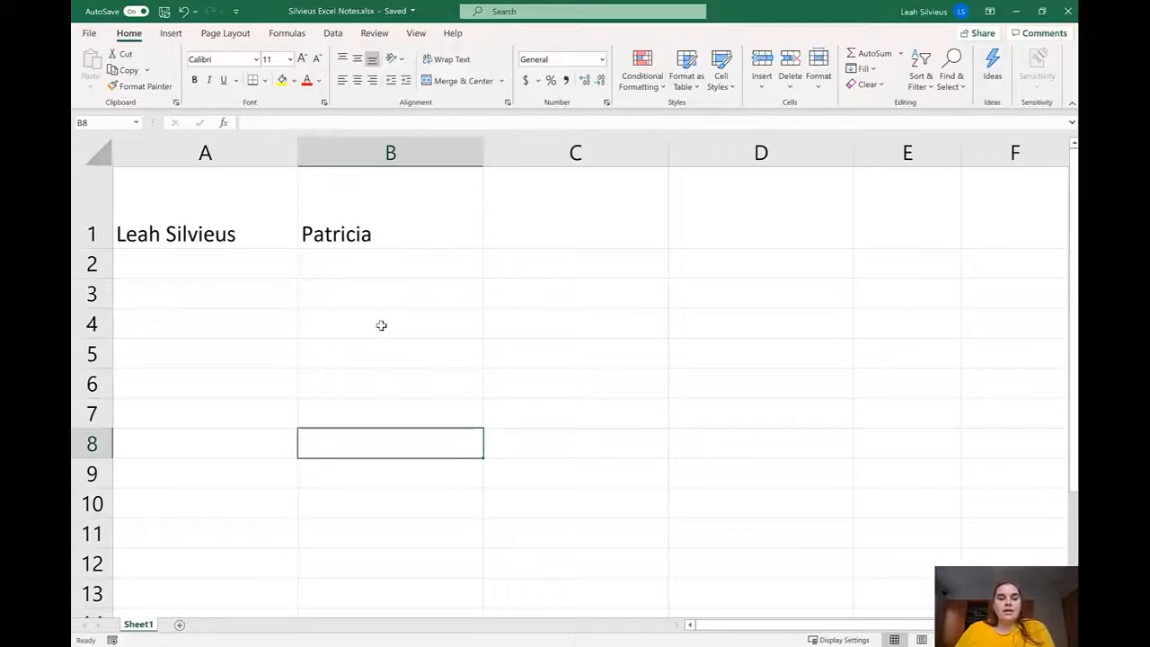
{"action": "key", "text": "ctrl"}
{"action": "key", "text": "ctrl"}
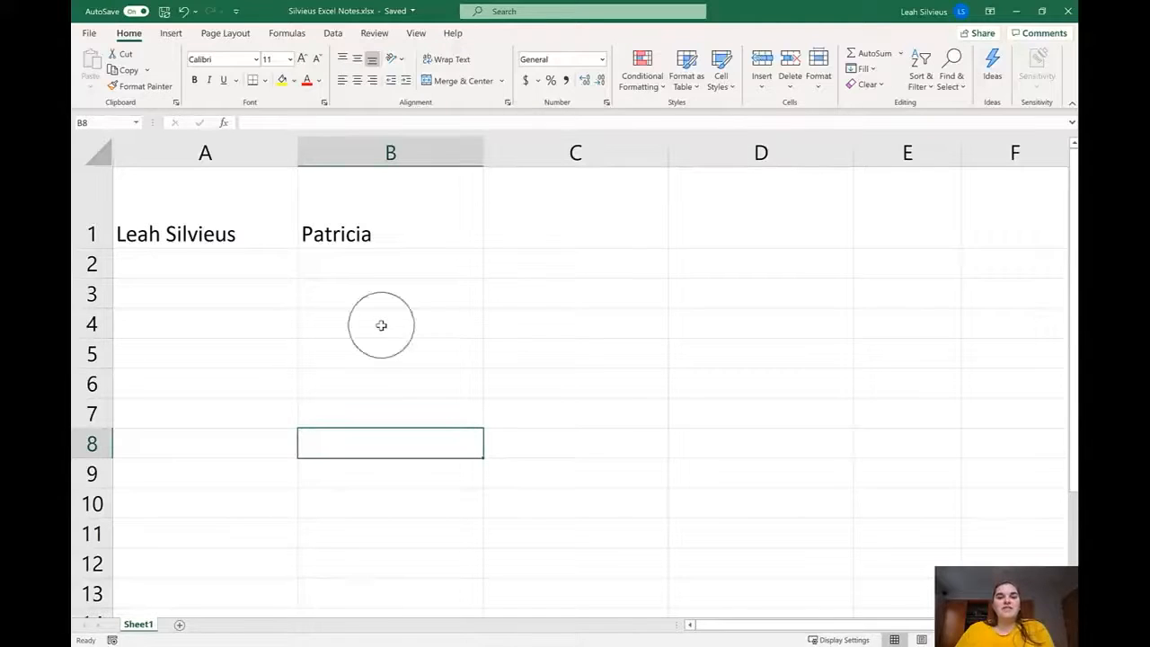
{"action": "left_click", "coordinate": [392, 314]}
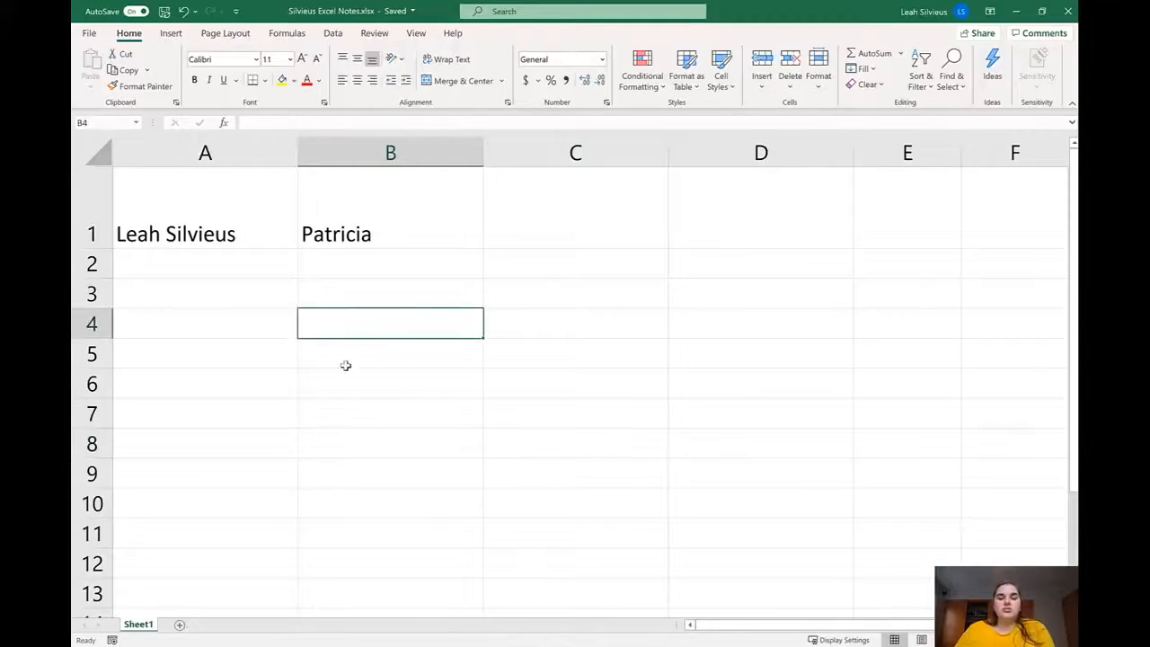
{"action": "left_click", "coordinate": [392, 352]}
{"action": "left_click_drag", "start_coordinate": [393, 366], "coordinate": [653, 456]}
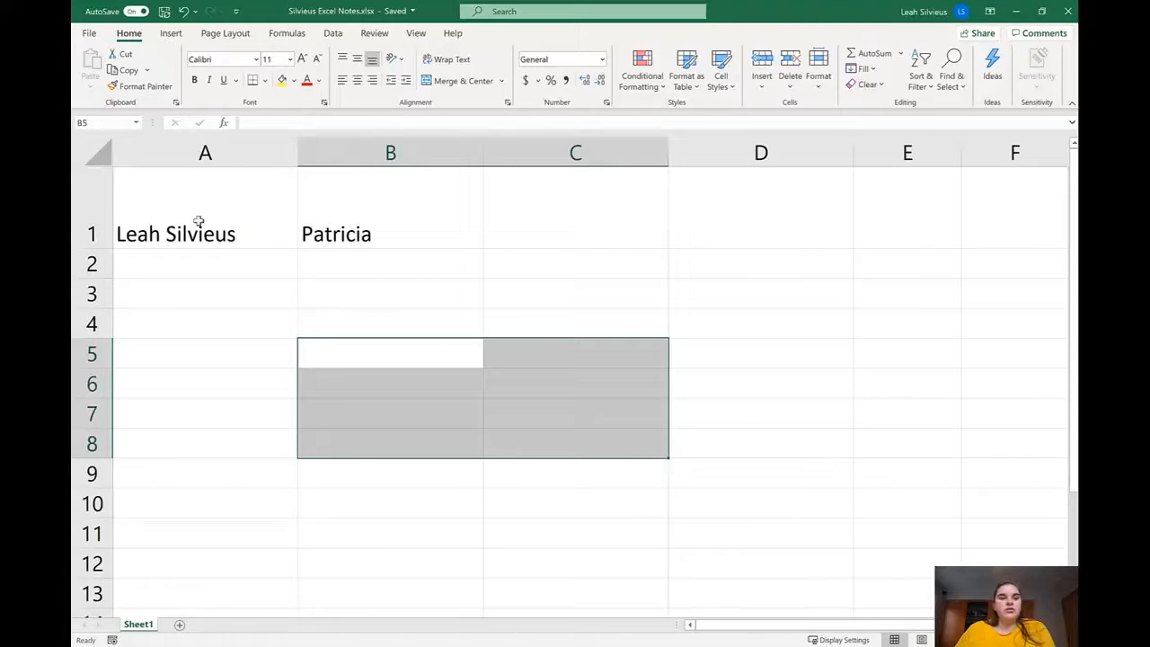
Copy the two name entries in A1:B1 and paste them into A10:B10
{"action": "left_click_drag", "start_coordinate": [199, 221], "coordinate": [382, 215]}
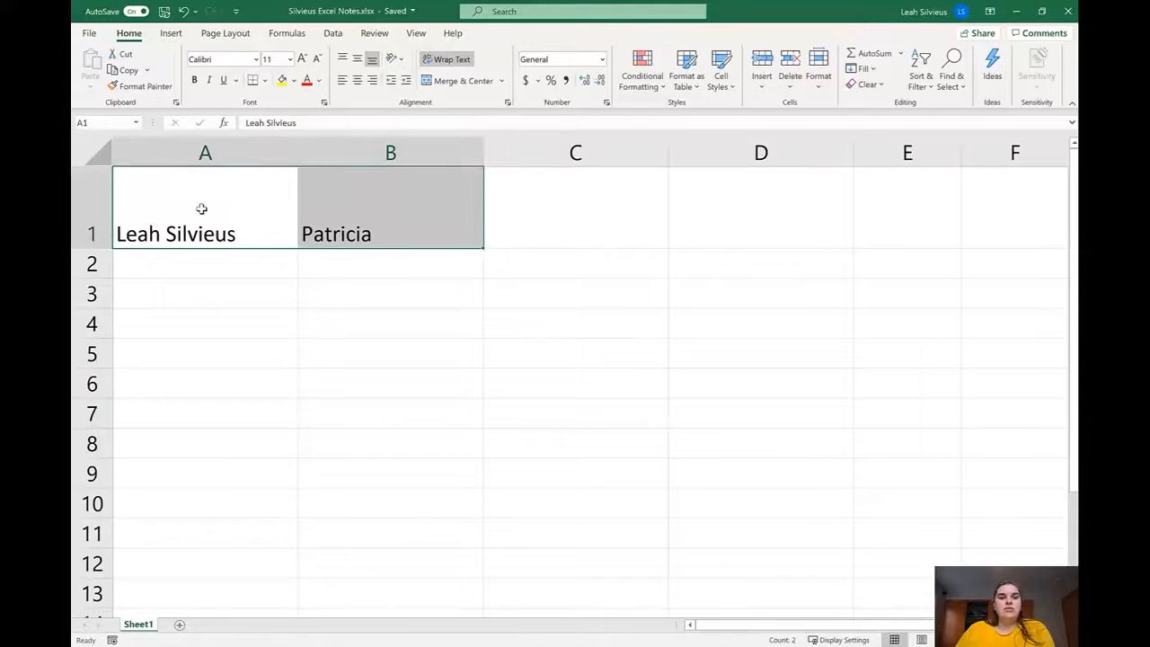
{"action": "key", "text": "ctrl+q"}
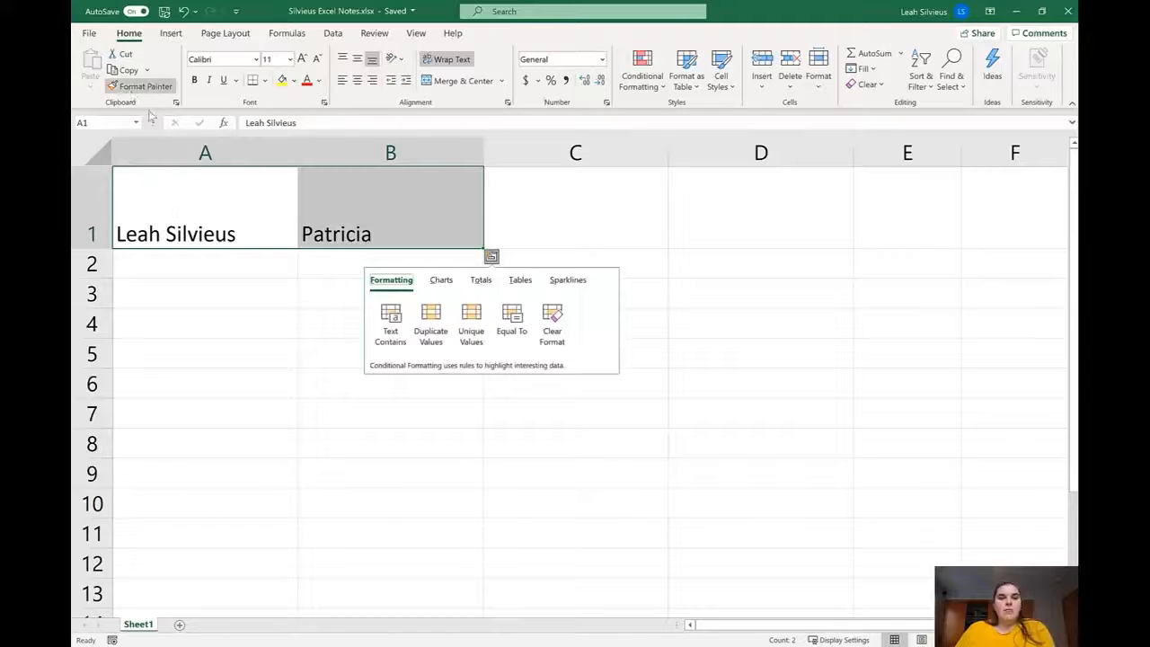
{"action": "right_click", "coordinate": [250, 205]}
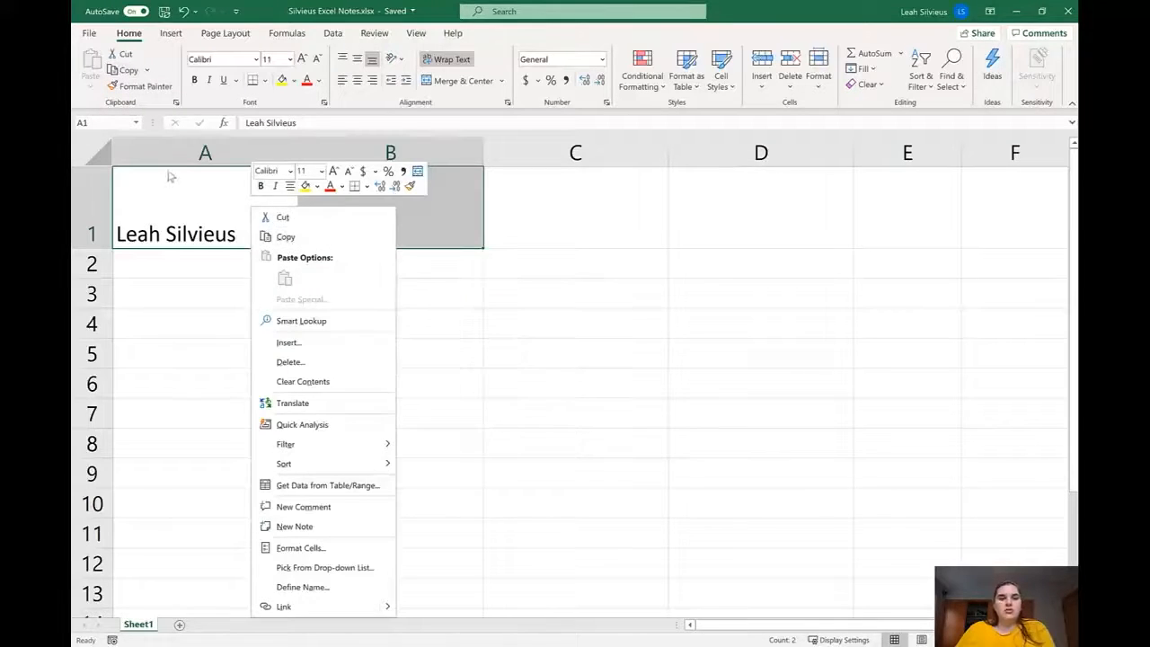
{"action": "key", "text": "Escape"}
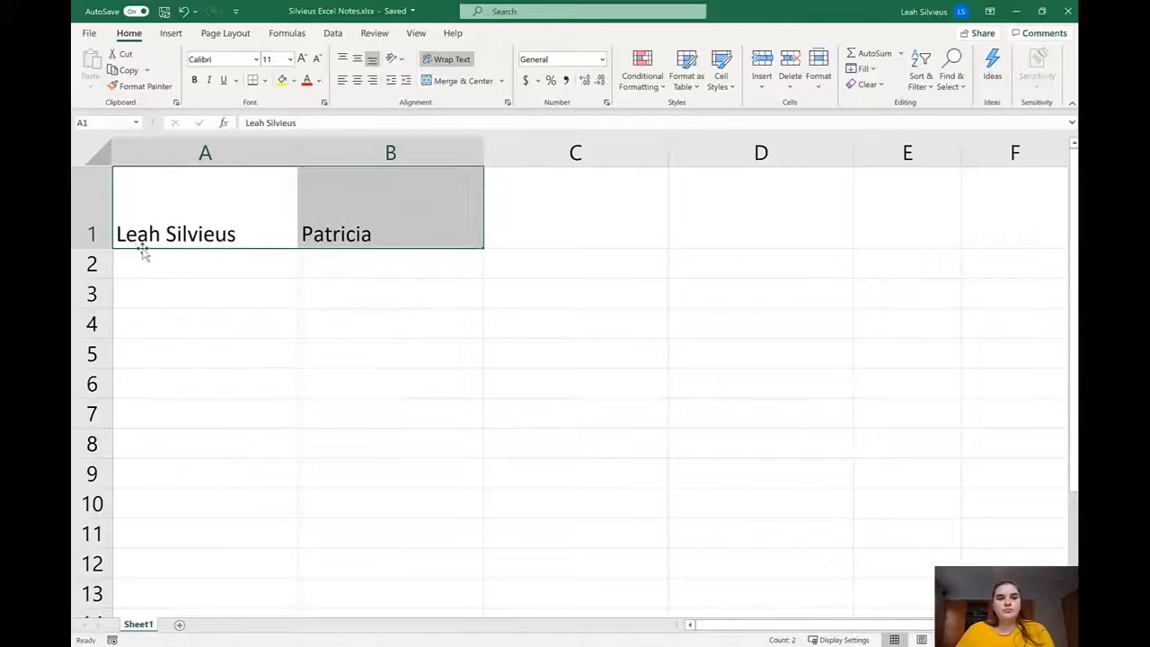
{"action": "key", "text": "ctrl+c"}
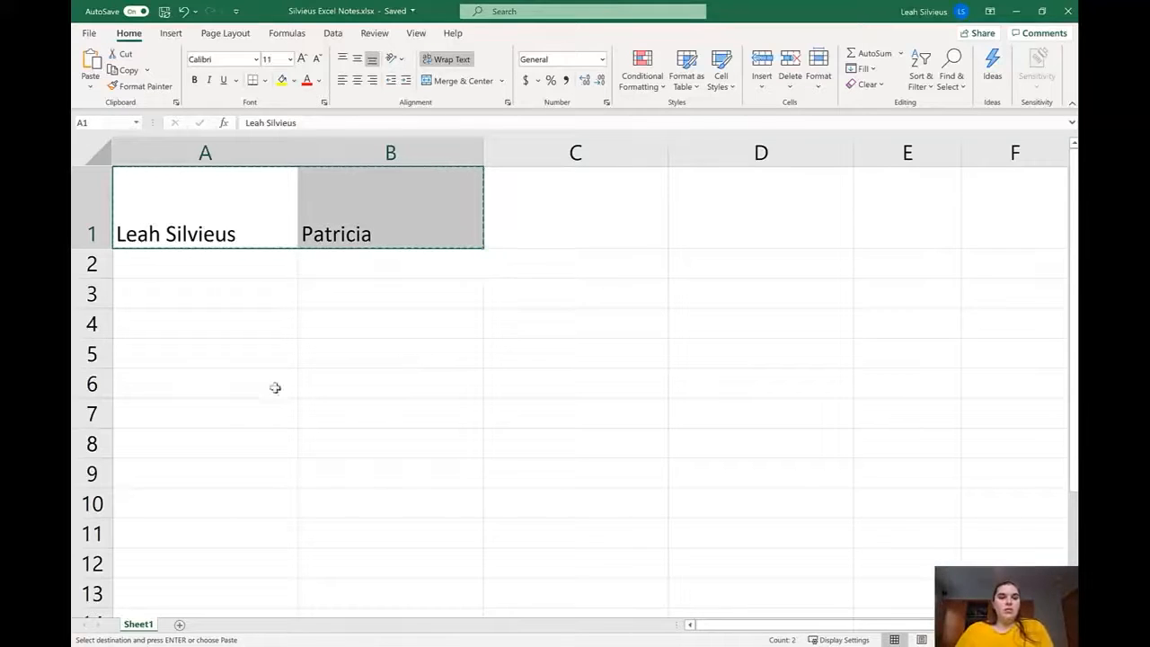
{"action": "left_click", "coordinate": [148, 502]}
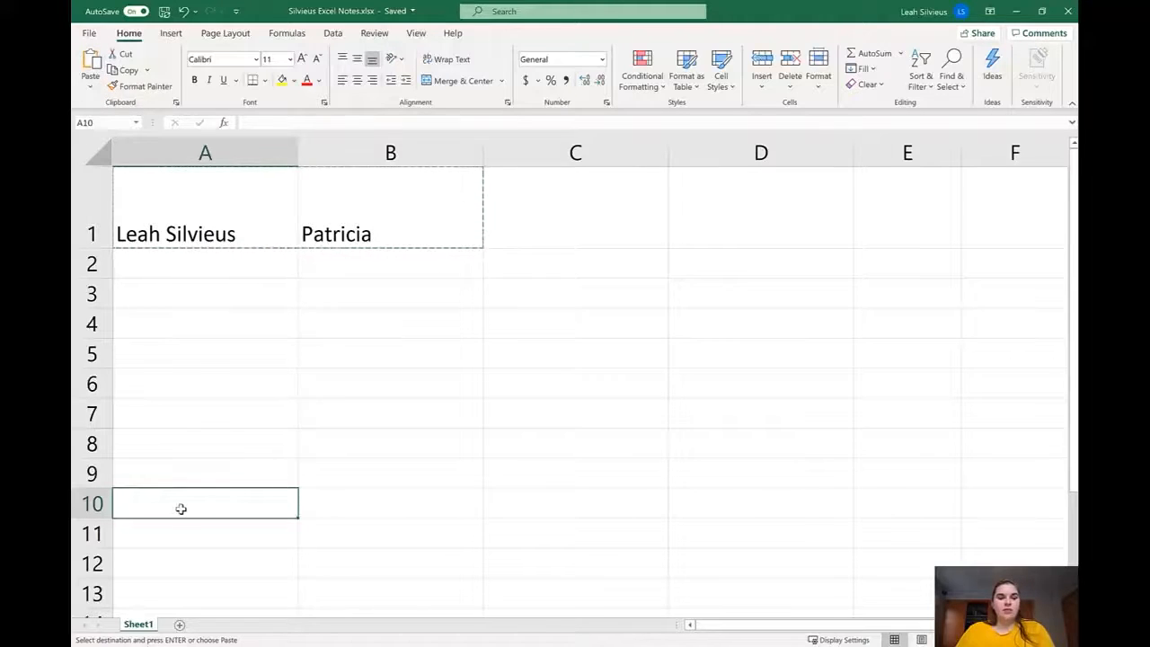
{"action": "right_click", "coordinate": [180, 509]}
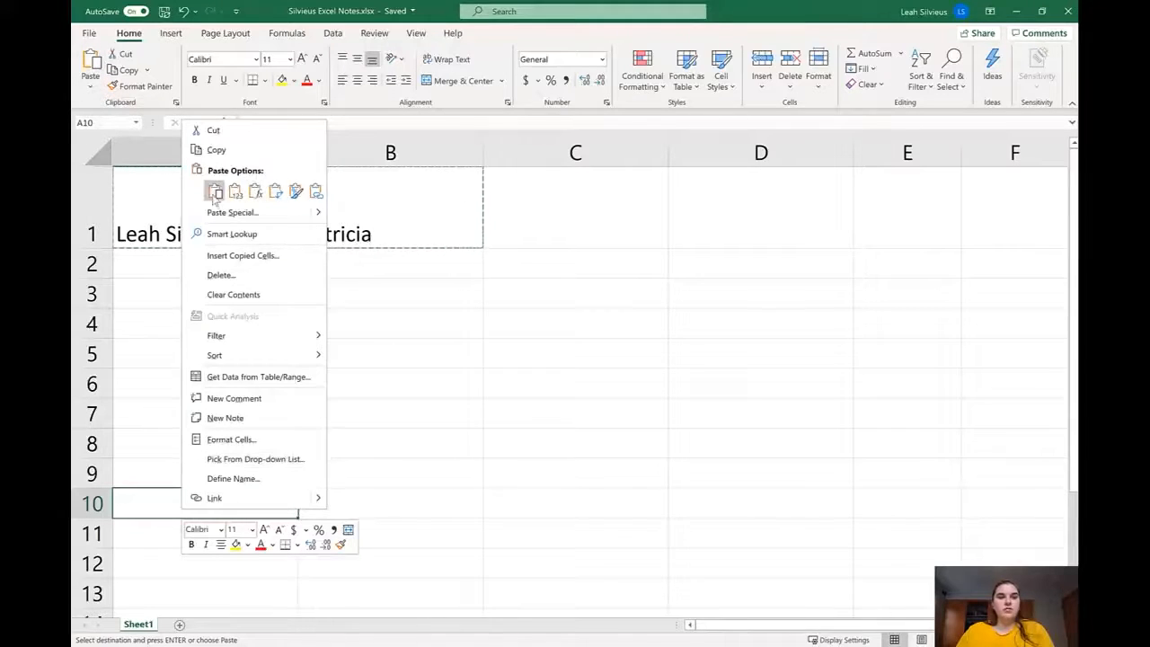
{"action": "left_click", "coordinate": [215, 192]}
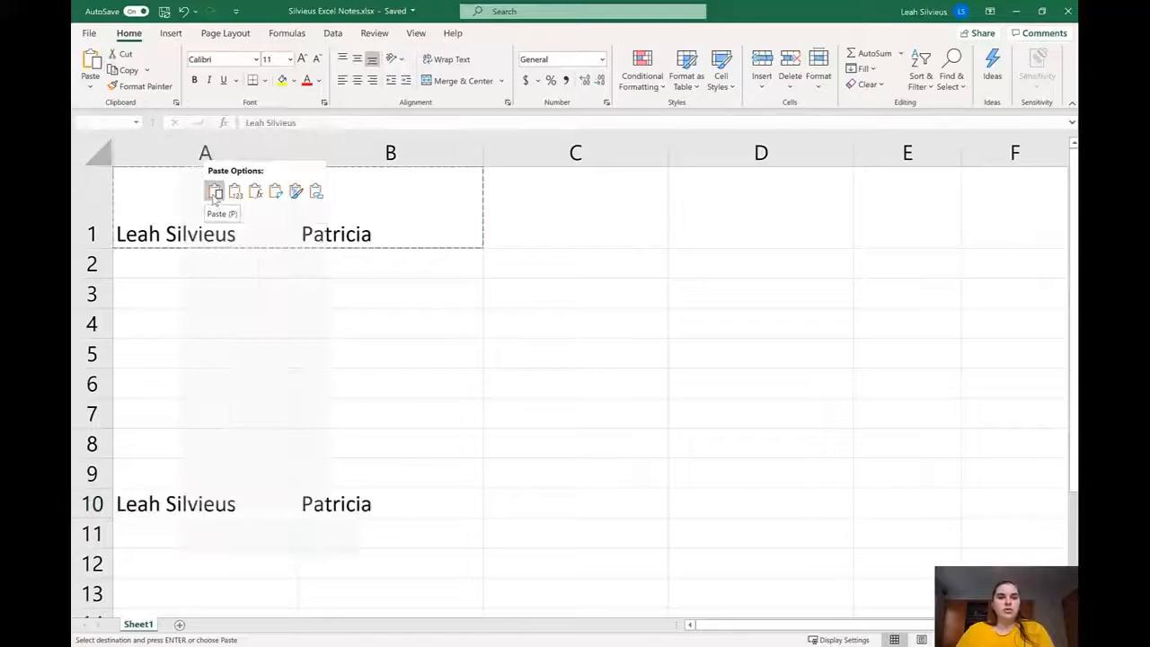
{"action": "left_click", "coordinate": [159, 514]}
{"action": "key", "text": "ctrl+v"}
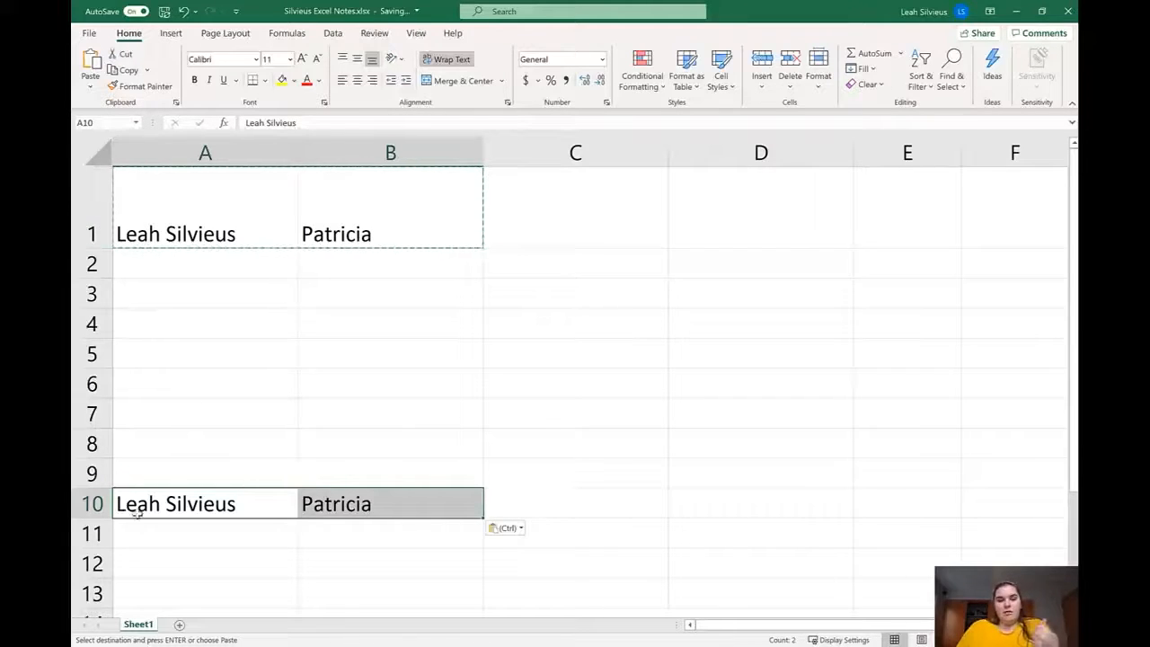
Check source cell B1 and its copy in B10, opening B10 for editing without changing its text
{"action": "left_click", "coordinate": [365, 358]}
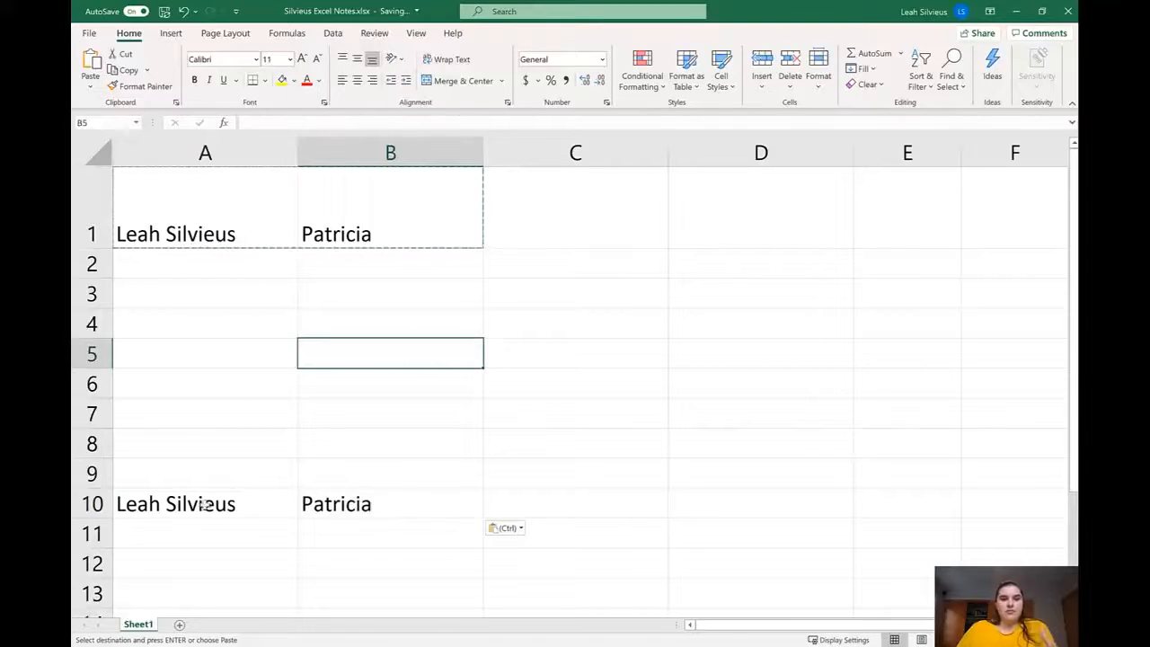
{"action": "left_click", "coordinate": [307, 220]}
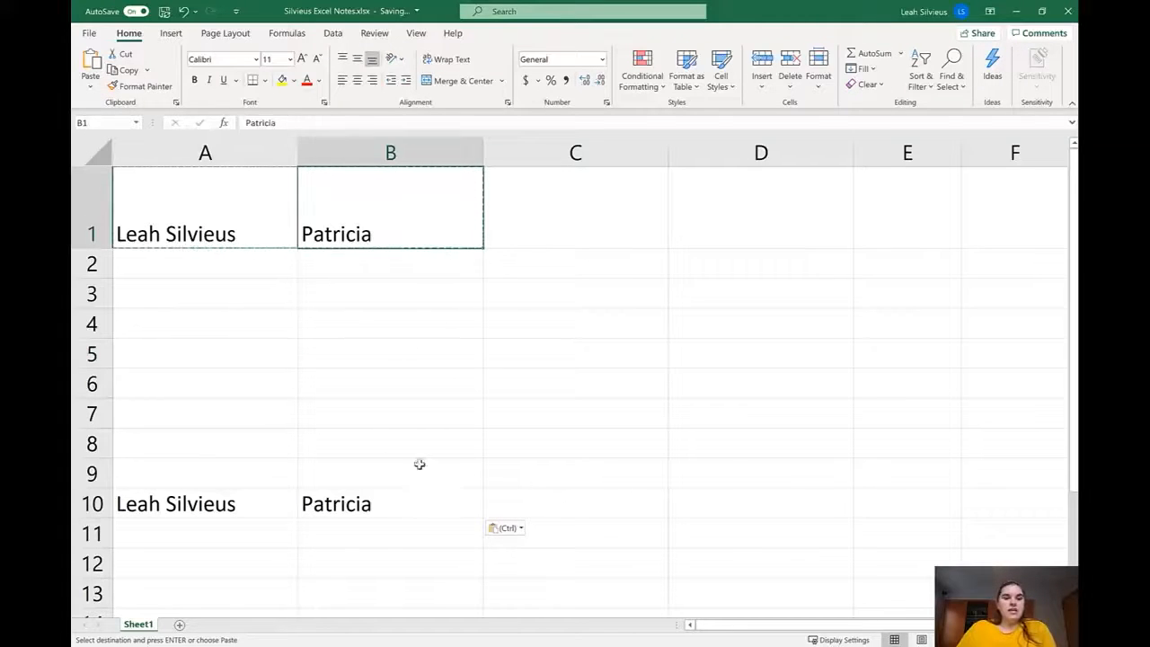
{"action": "left_click", "coordinate": [409, 511]}
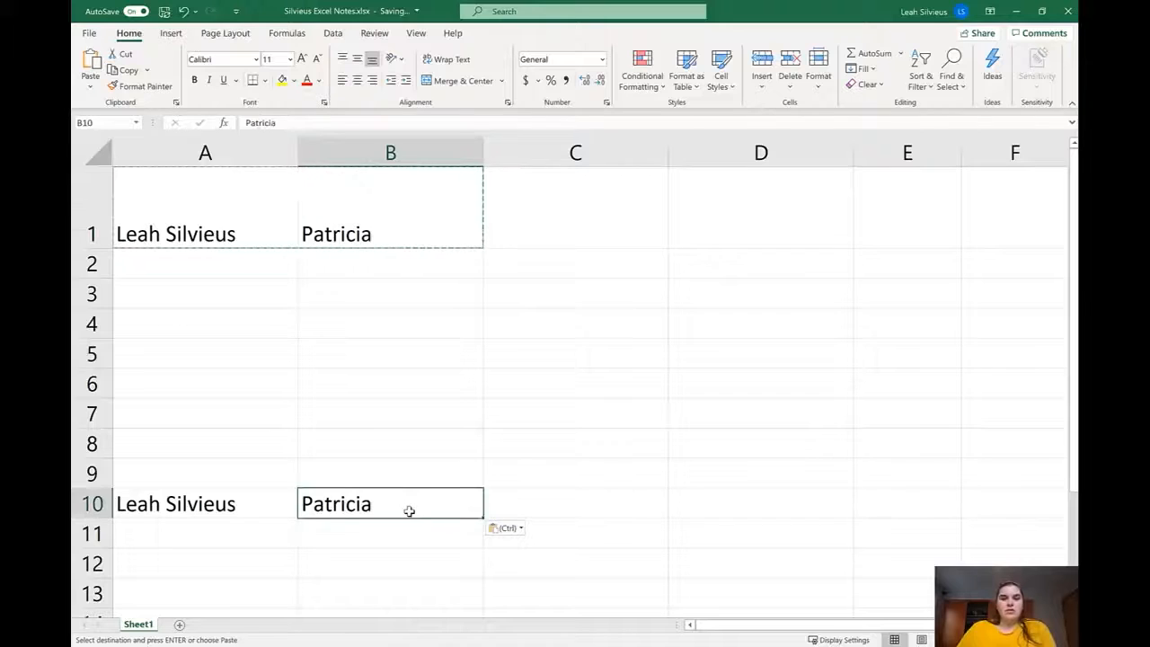
{"action": "key", "text": "ctrl"}
{"action": "key", "text": "Escape"}
{"action": "key", "text": "ctrl+v"}
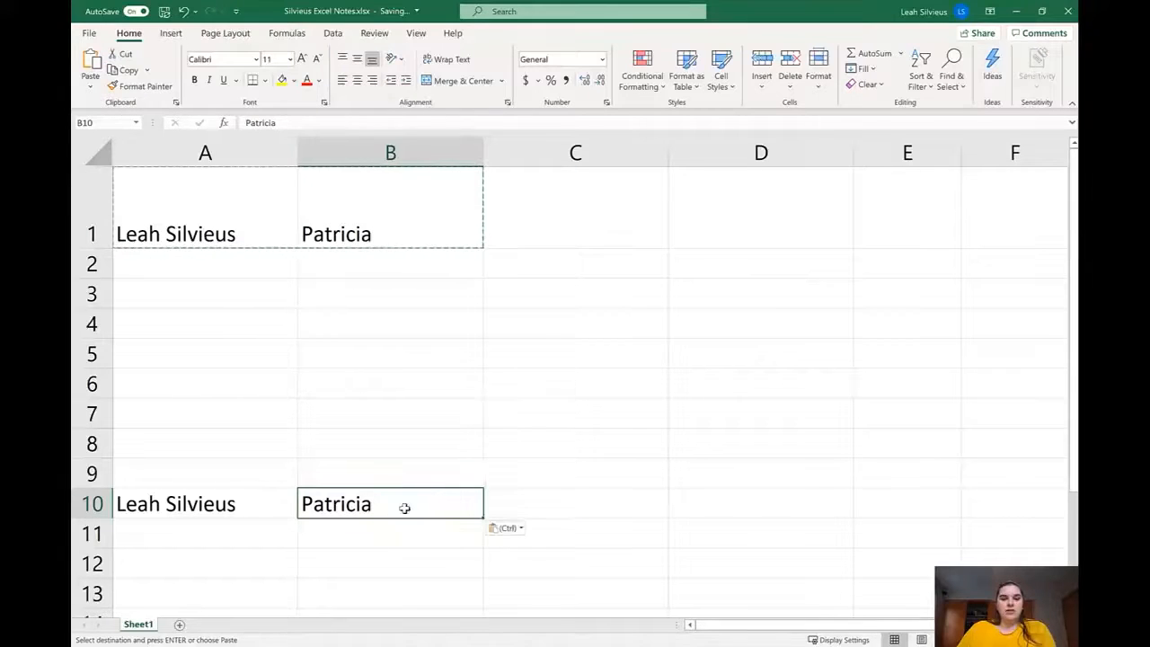
{"action": "double_click", "coordinate": [386, 503]}
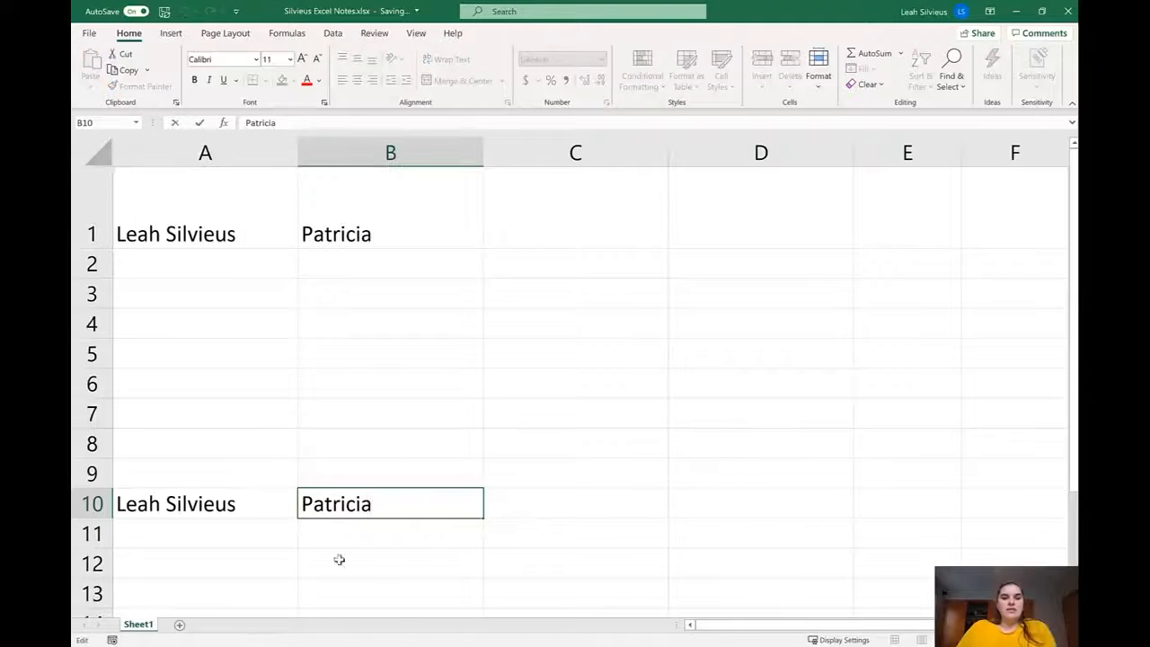
{"action": "left_click", "coordinate": [394, 445]}
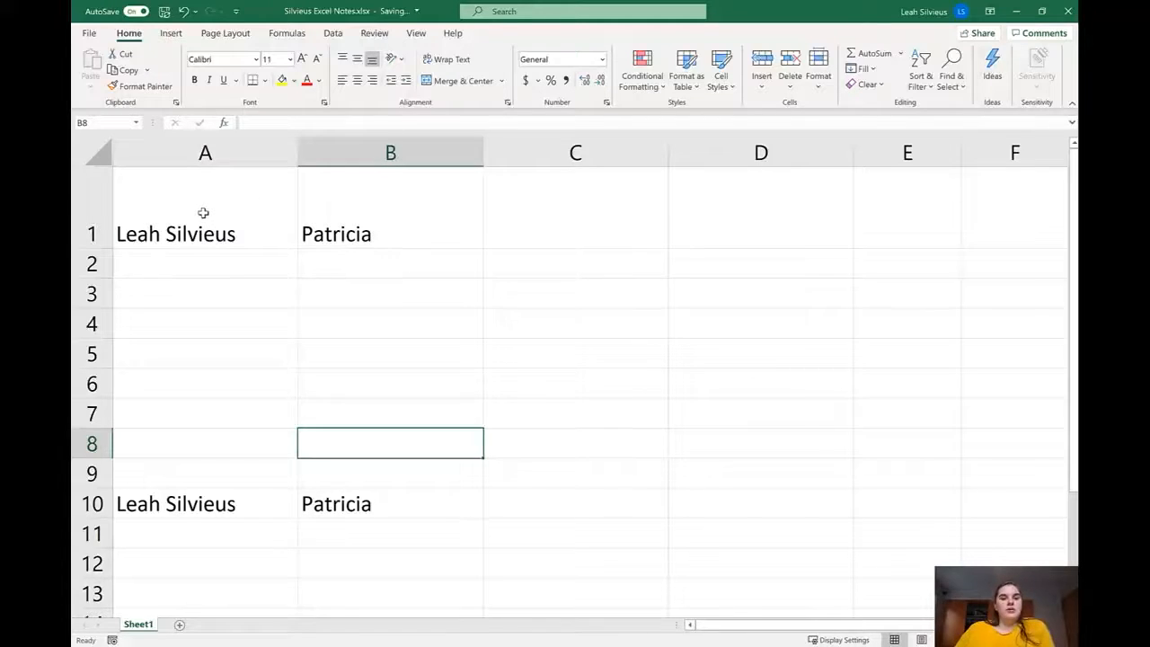
Move the entries from A1:B1 onto A10:B10 by way of row 4, replacing the copies already there
{"action": "left_click_drag", "start_coordinate": [203, 212], "coordinate": [341, 213]}
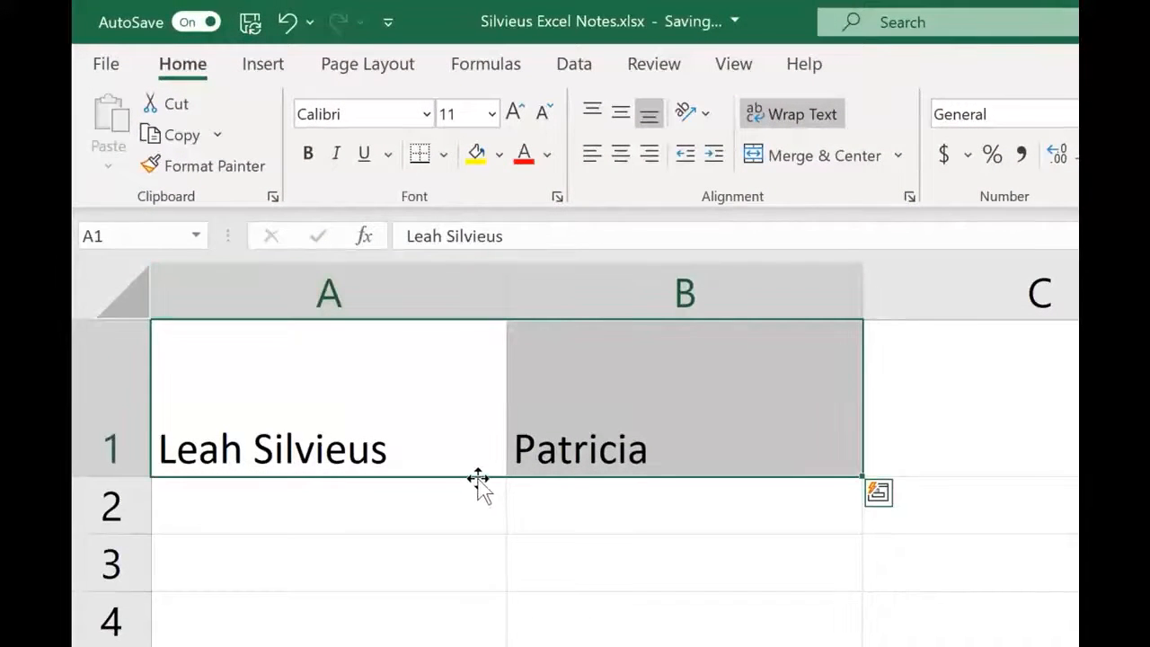
{"action": "left_click", "coordinate": [862, 479]}
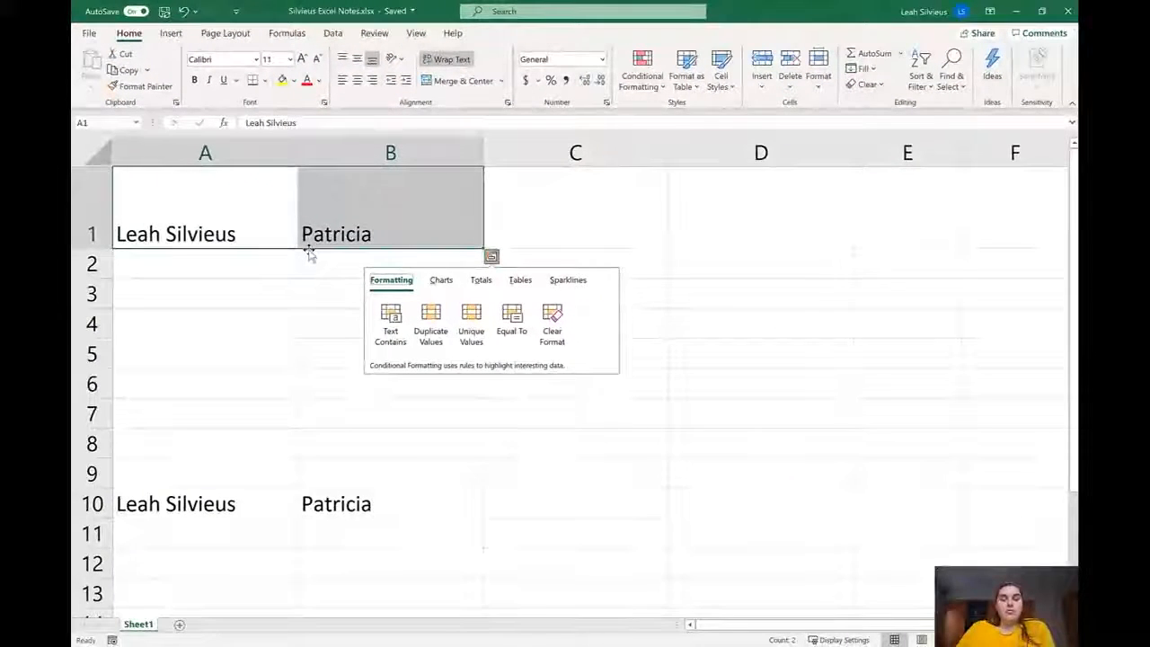
{"action": "left_click_drag", "start_coordinate": [308, 255], "coordinate": [760, 278]}
{"action": "left_click_drag", "start_coordinate": [716, 314], "coordinate": [196, 516]}
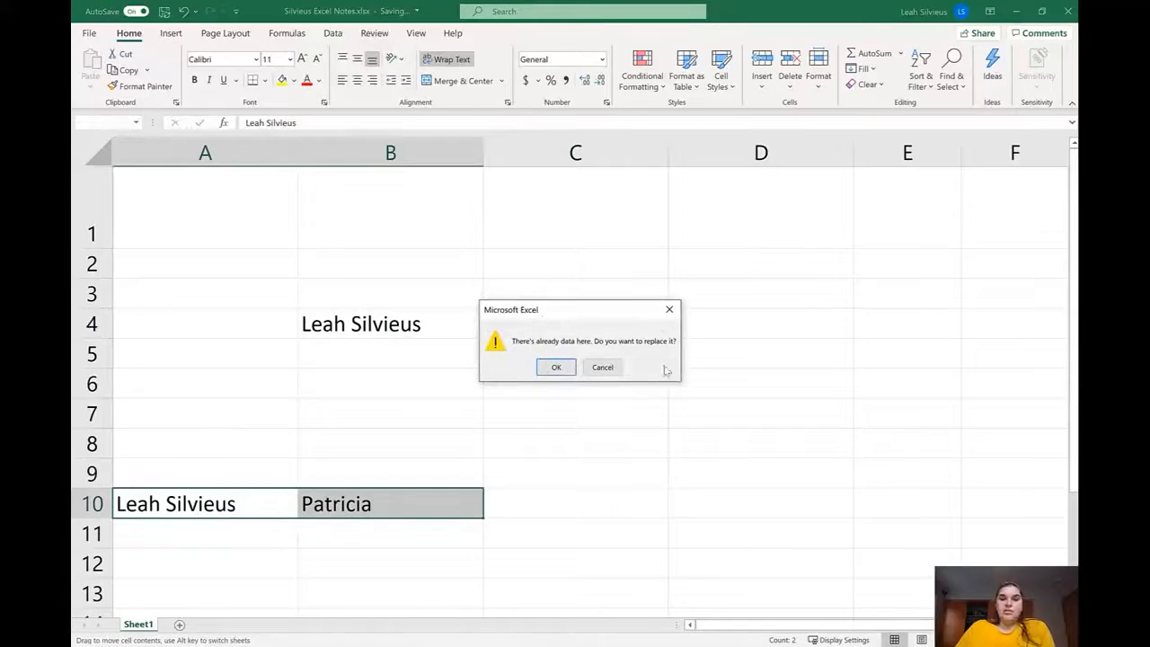
{"action": "left_click", "coordinate": [556, 367]}
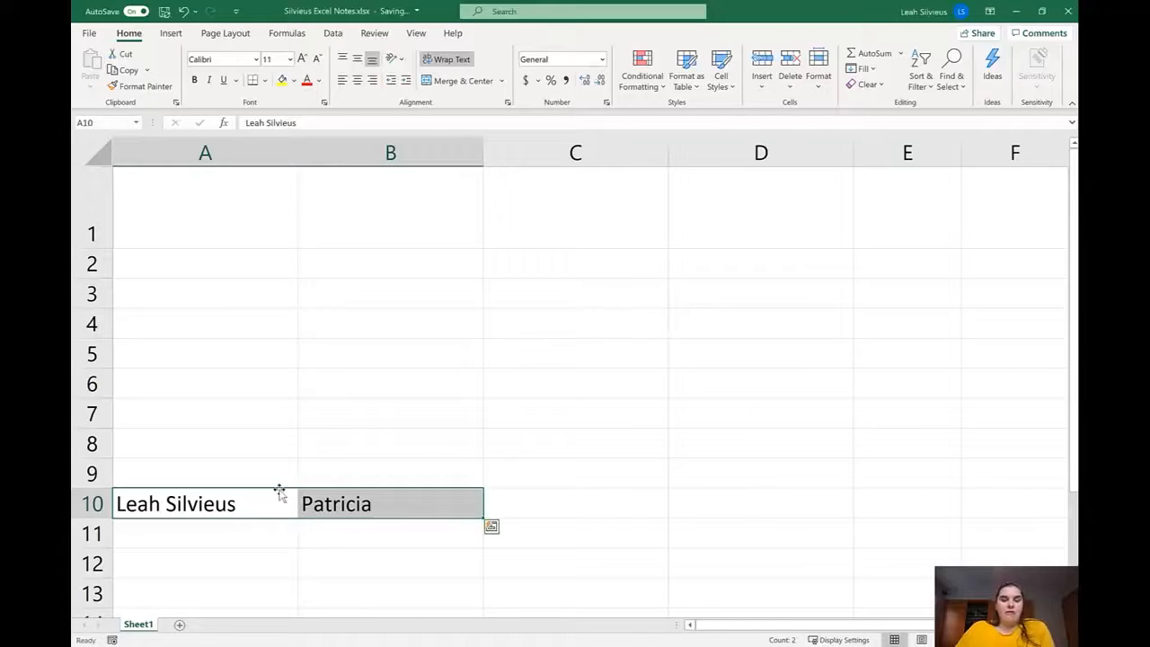
Move the entries from A10:B10 back to A1:B1 and open the Quick Analysis options for them
{"action": "left_click_drag", "start_coordinate": [278, 493], "coordinate": [267, 210]}
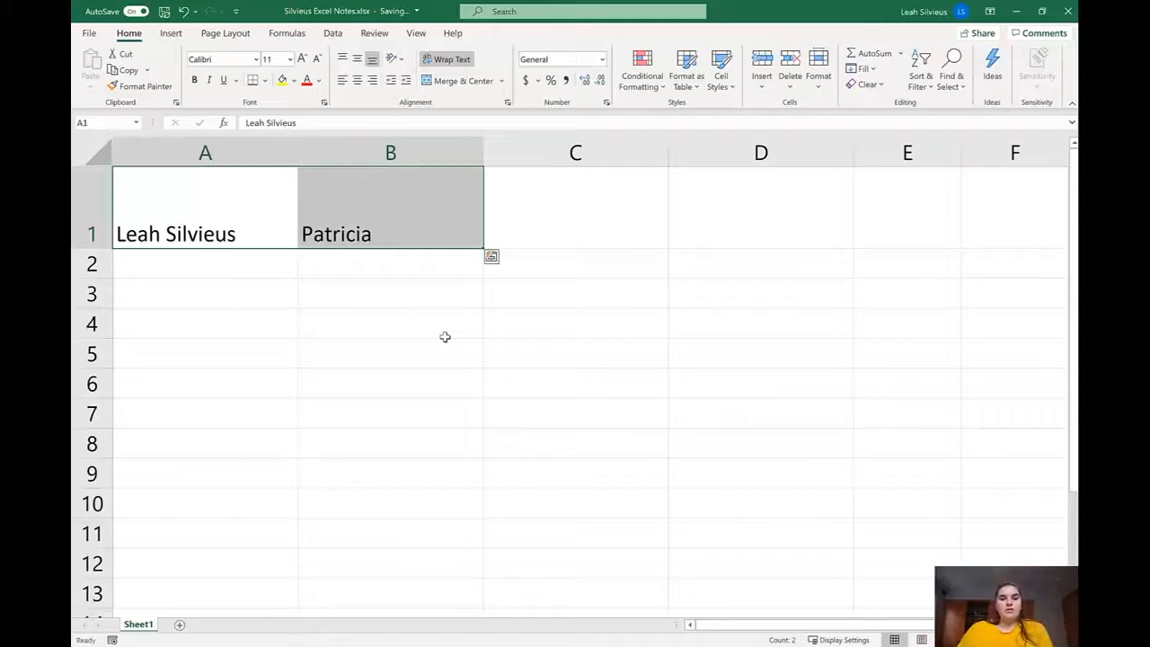
{"action": "key", "text": "ctrl+q"}
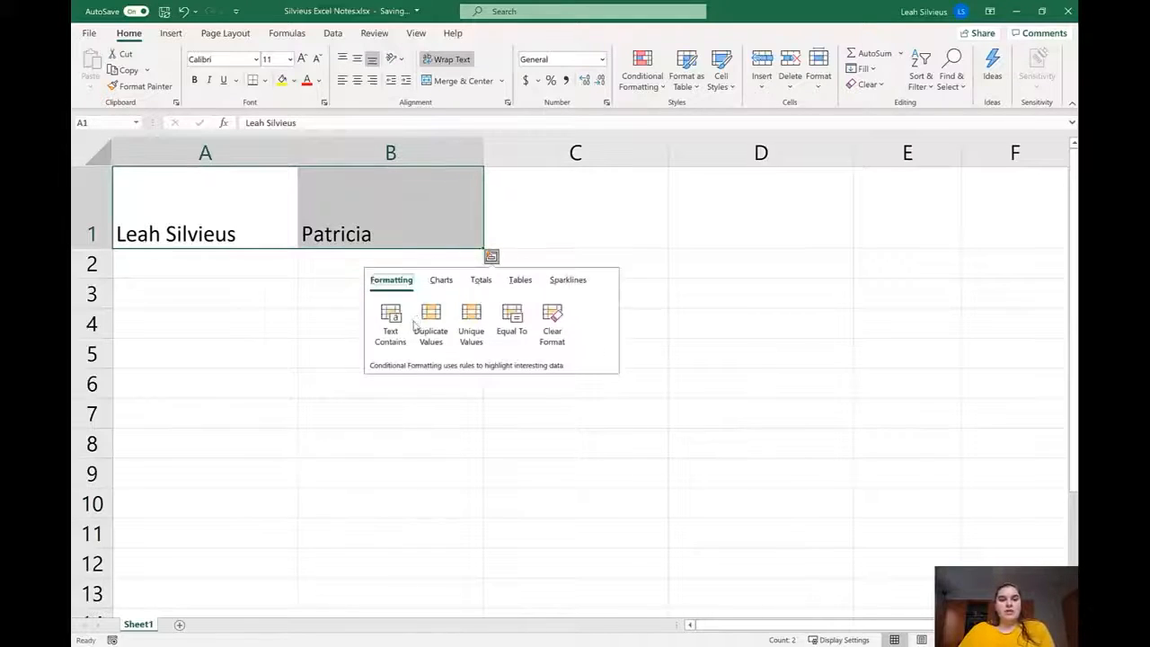